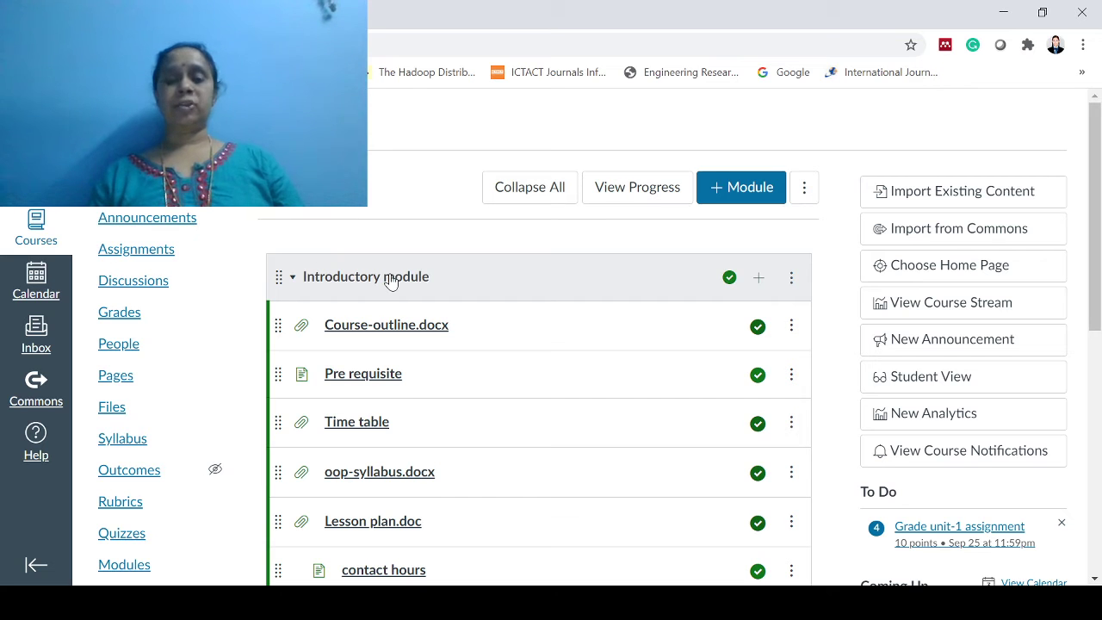
Look over the course modules, then open Course-outline.docx and review its course outcomes and CO-PO mapping.
scroll(375, 282, down, 6)
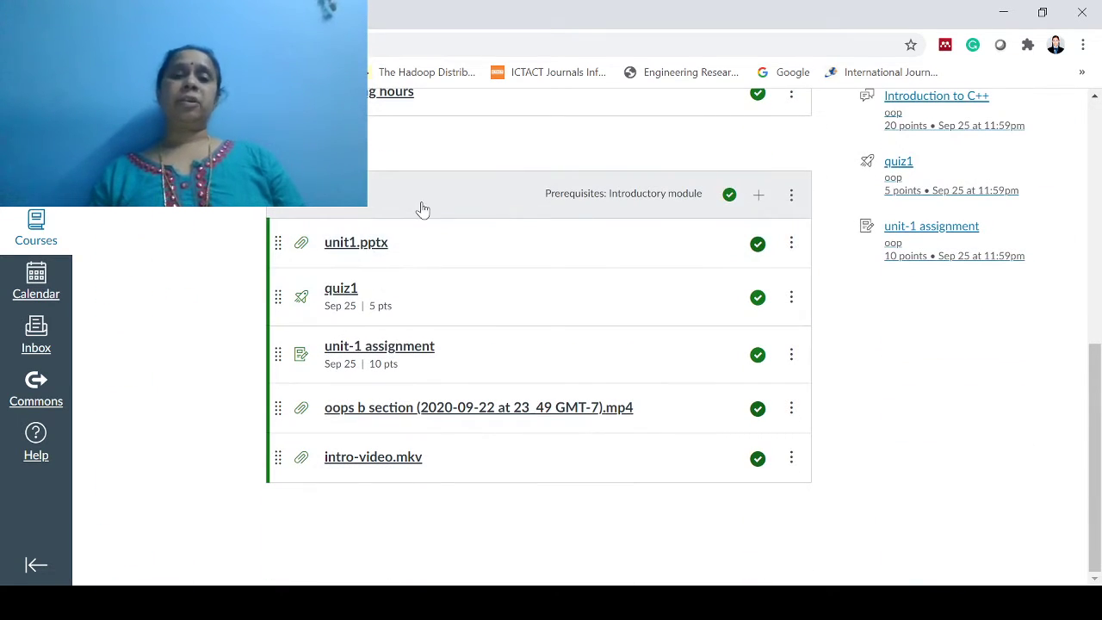
scroll(415, 211, up, 6)
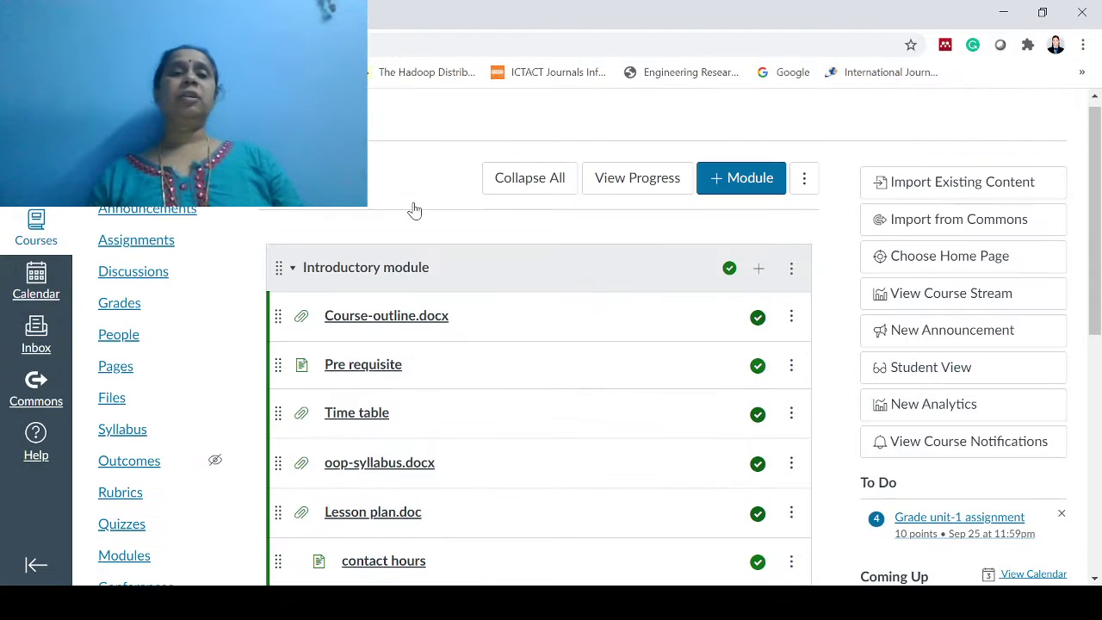
click(414, 321)
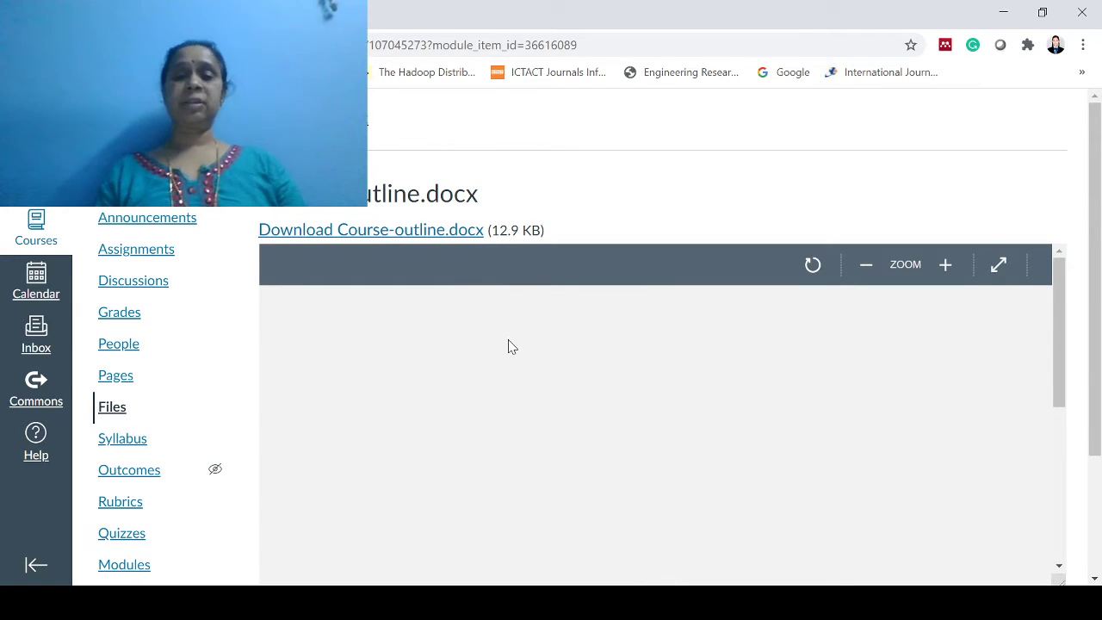
scroll(551, 357, down, 2)
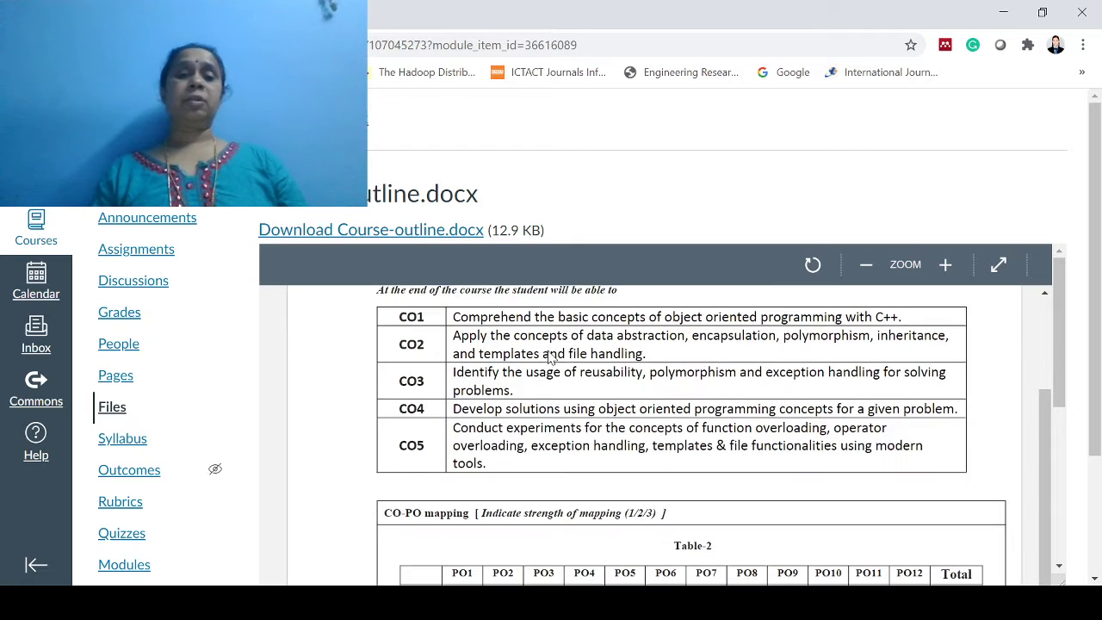
scroll(548, 353, down, 3)
scroll(549, 353, up, 2)
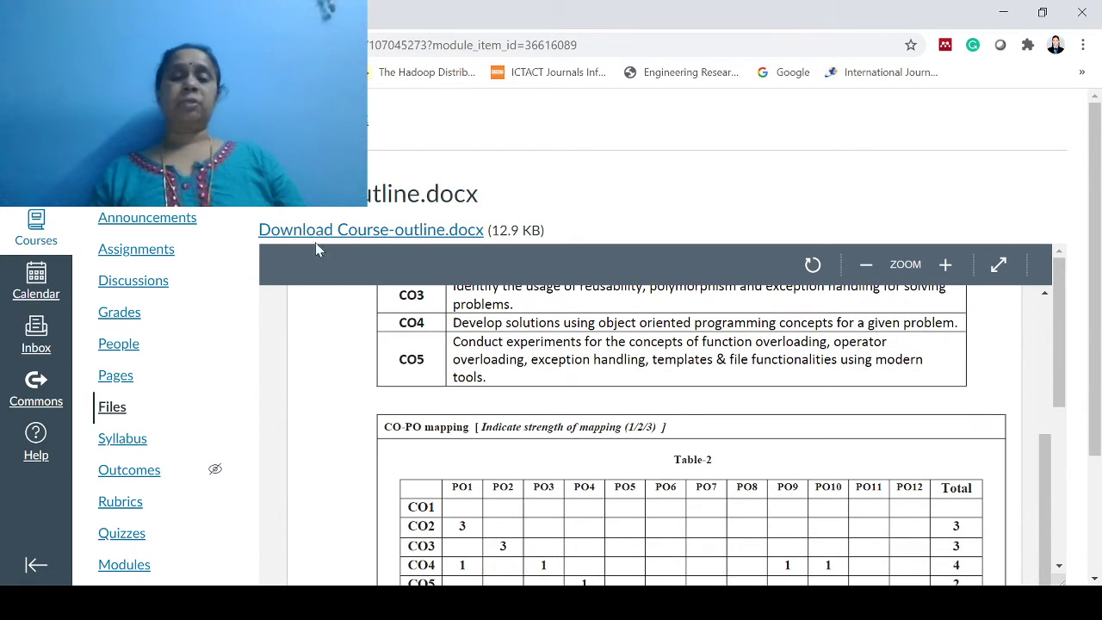
View the course's announcements list and its assignments list.
click(127, 221)
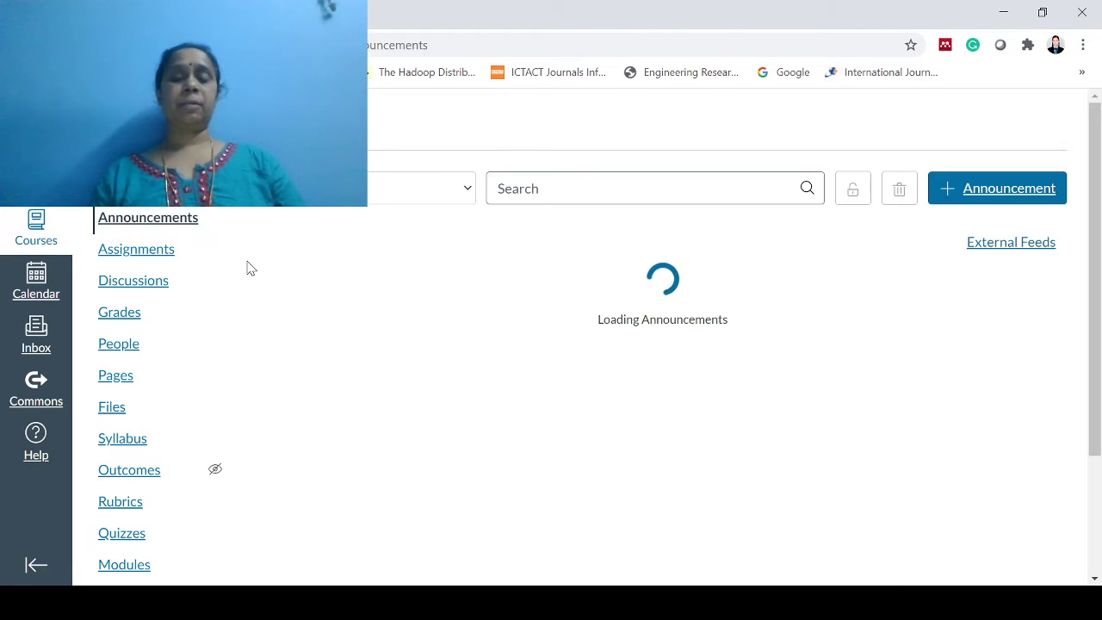
mouse_move(431, 338)
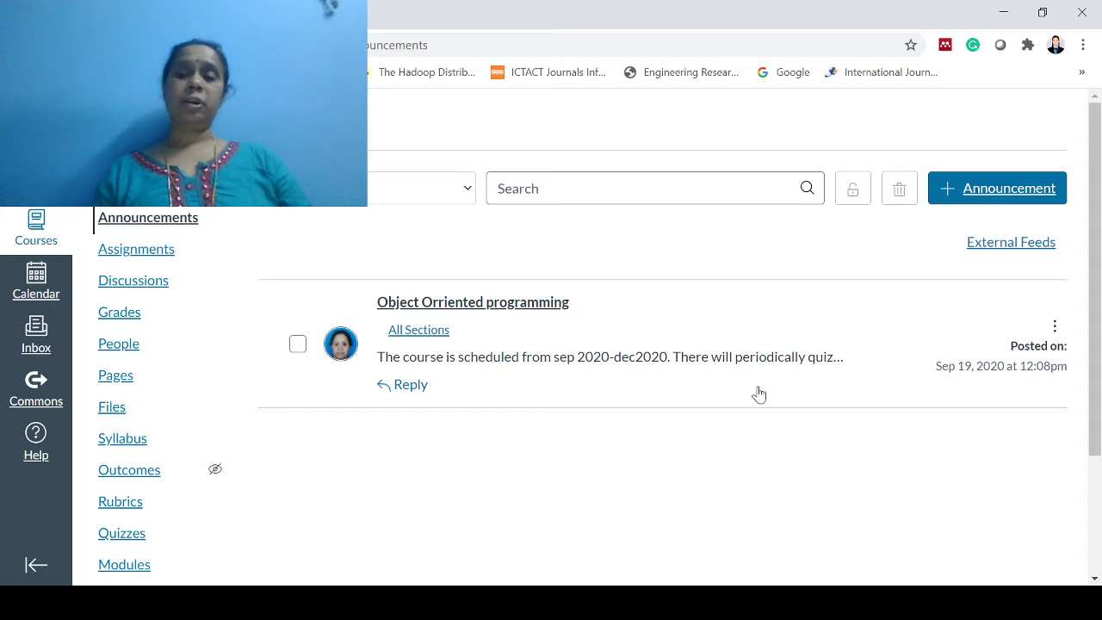
click(143, 257)
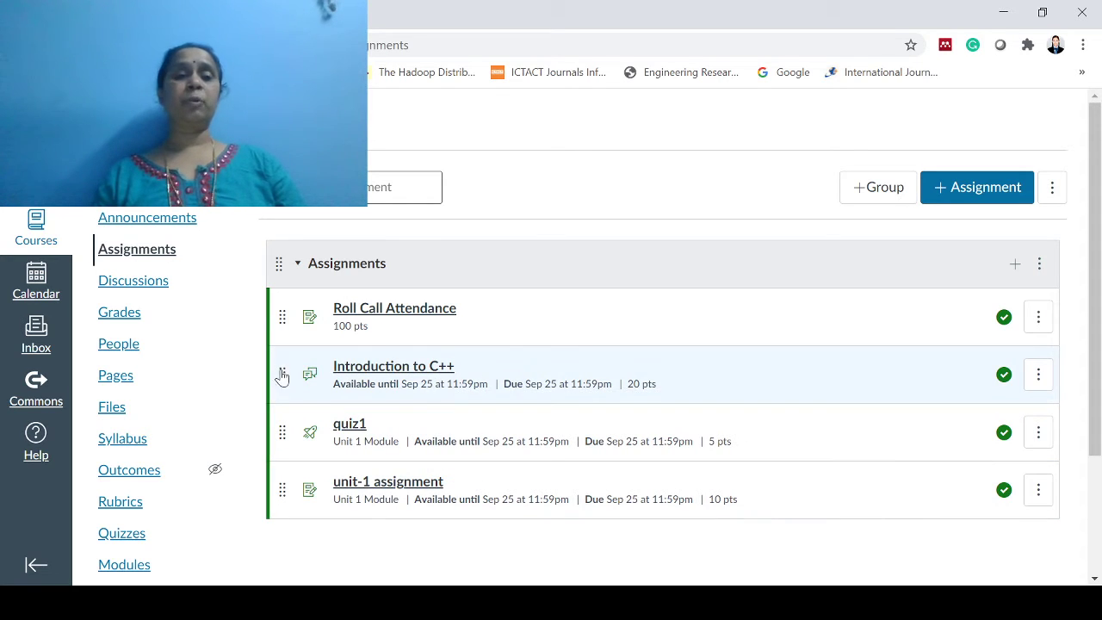
Open the Introduction to C++ topic from the course discussions to view its prompt.
click(158, 291)
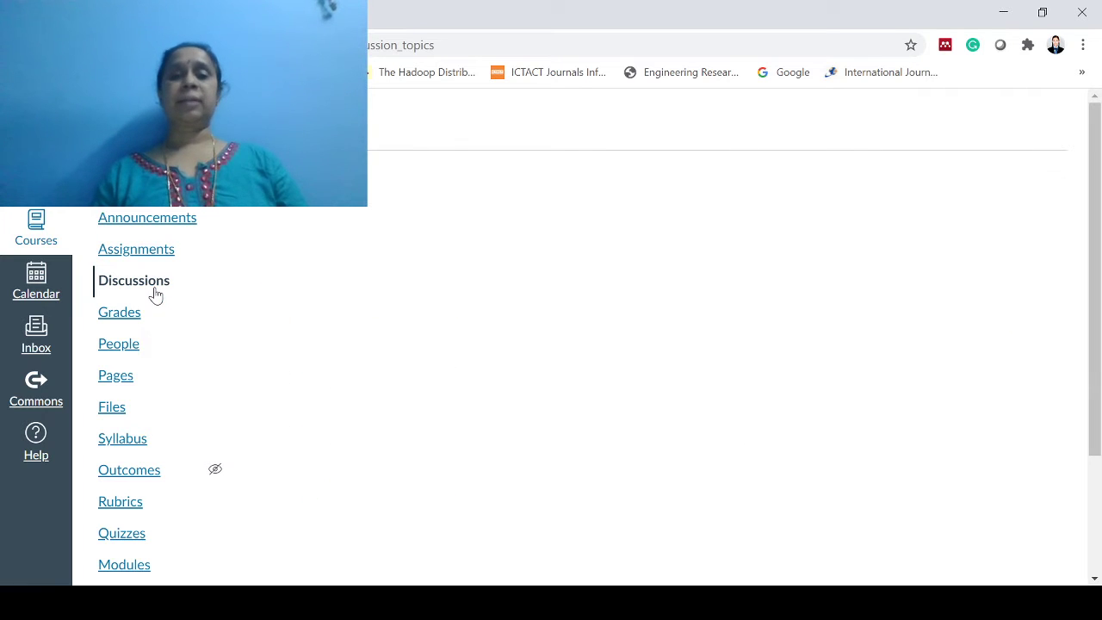
scroll(381, 335, down, 3)
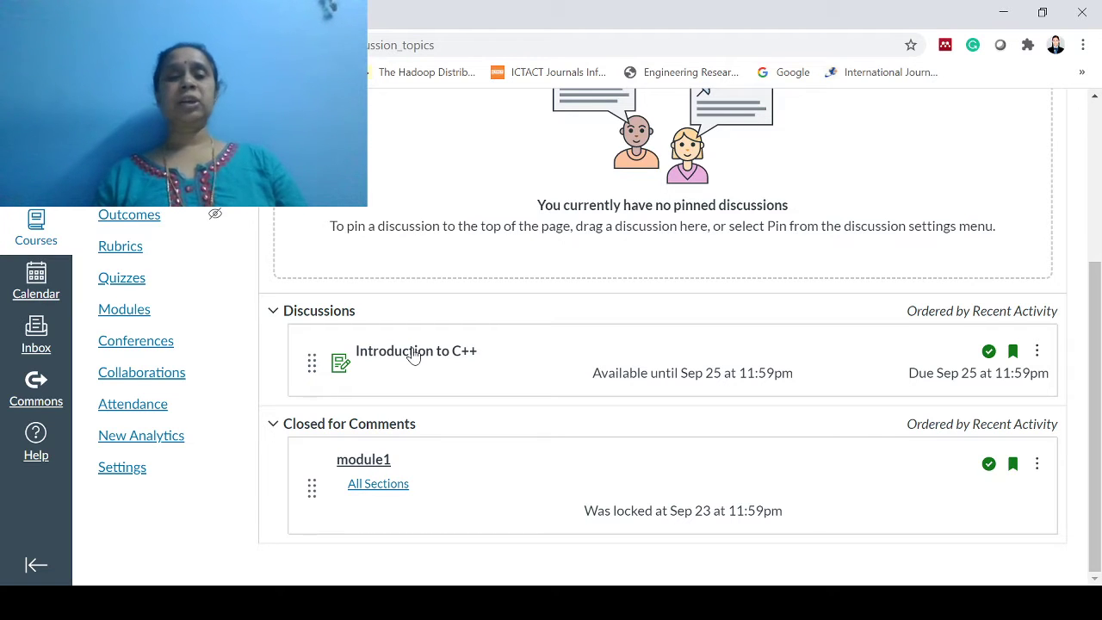
click(414, 353)
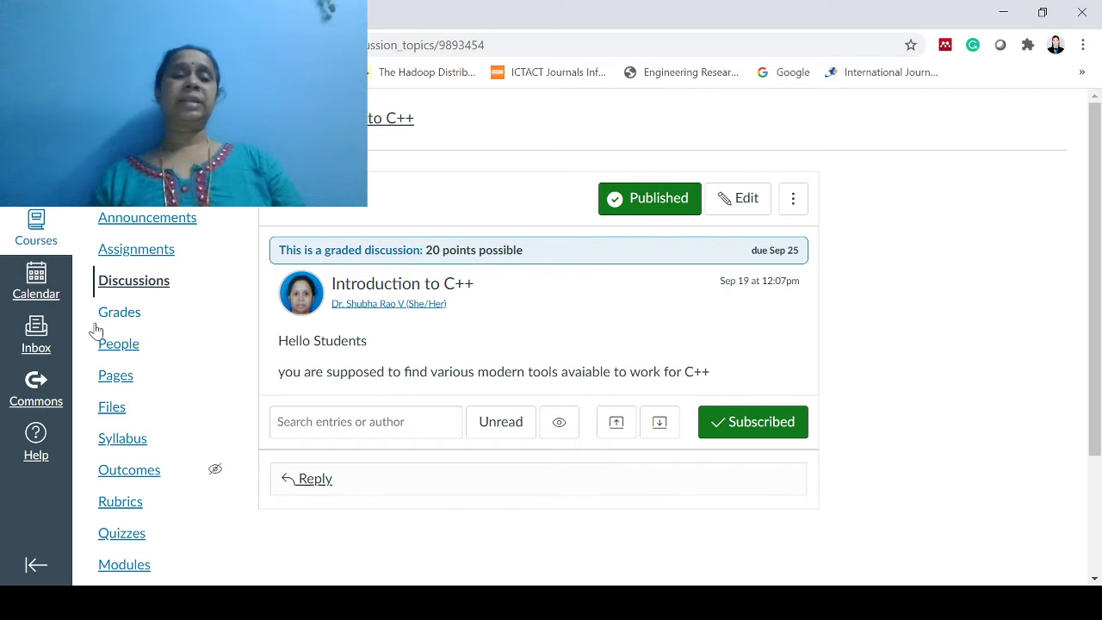
Return to the discussions list and open the module1 topic under Closed for Comments.
click(135, 288)
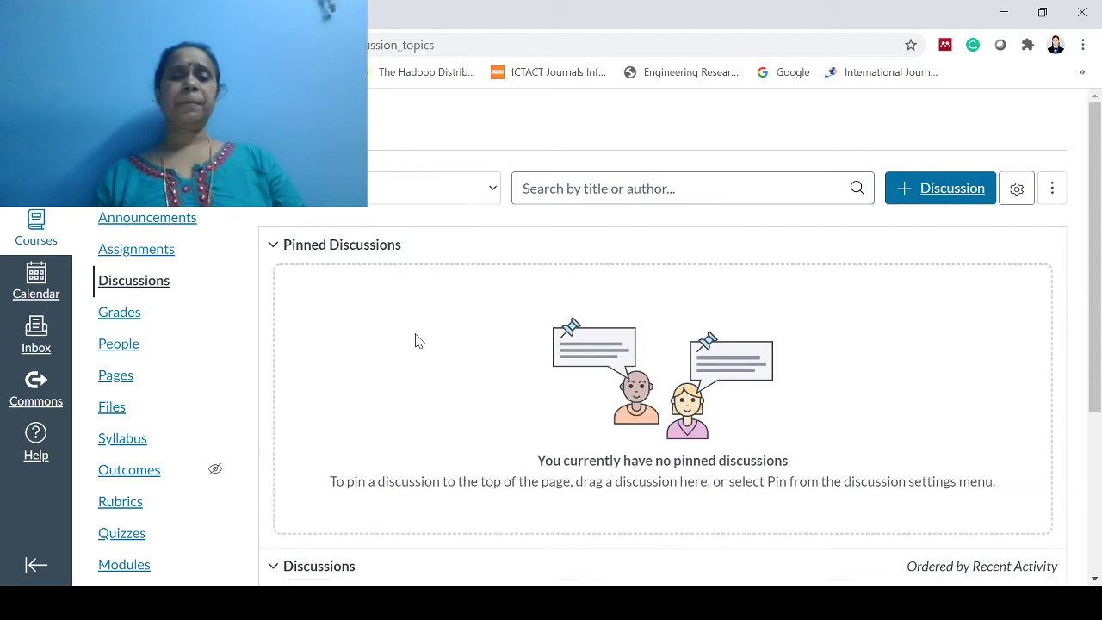
scroll(409, 365, down, 3)
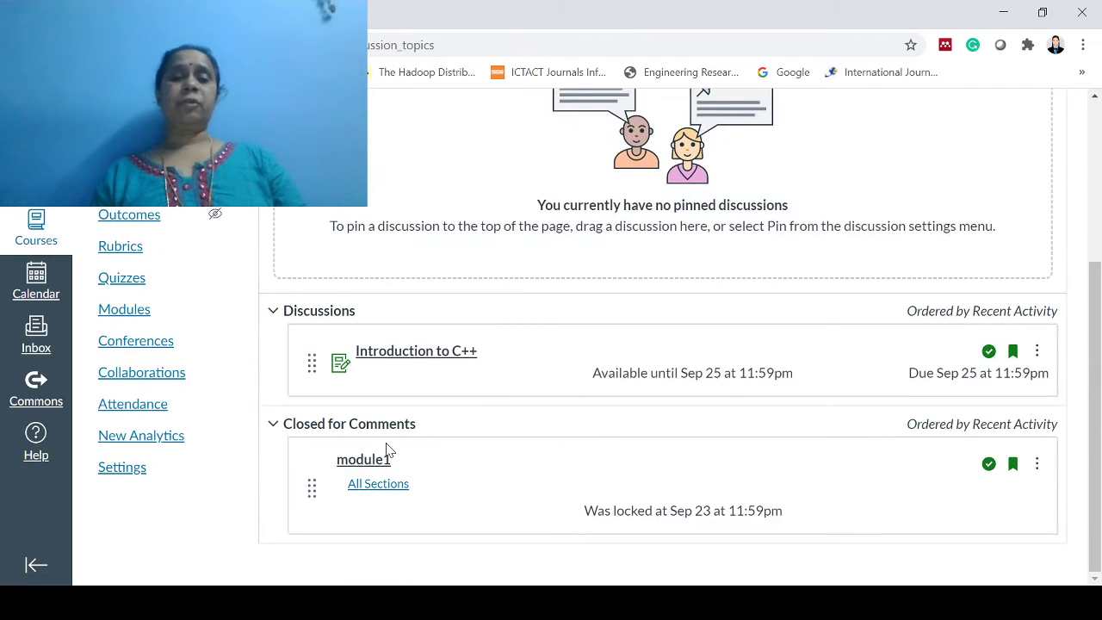
mouse_move(384, 479)
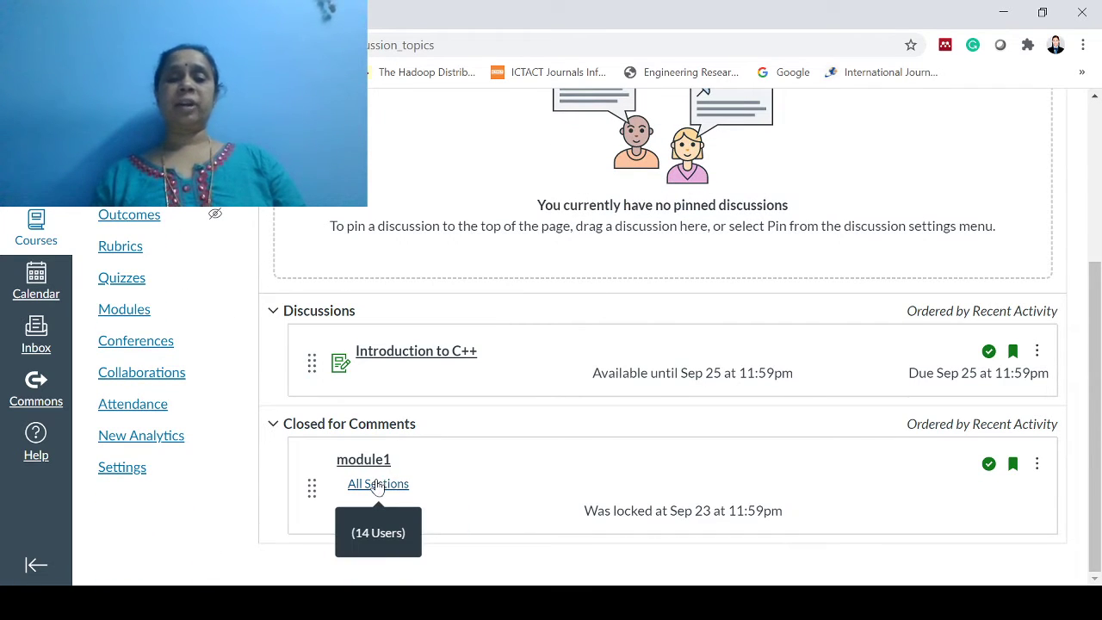
click(379, 488)
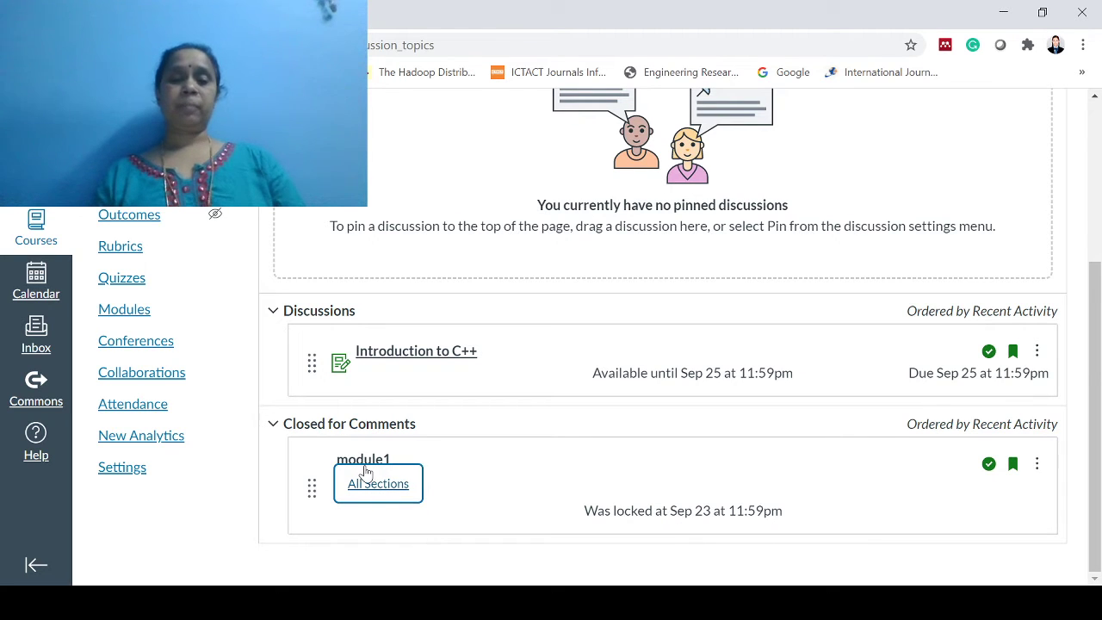
click(365, 469)
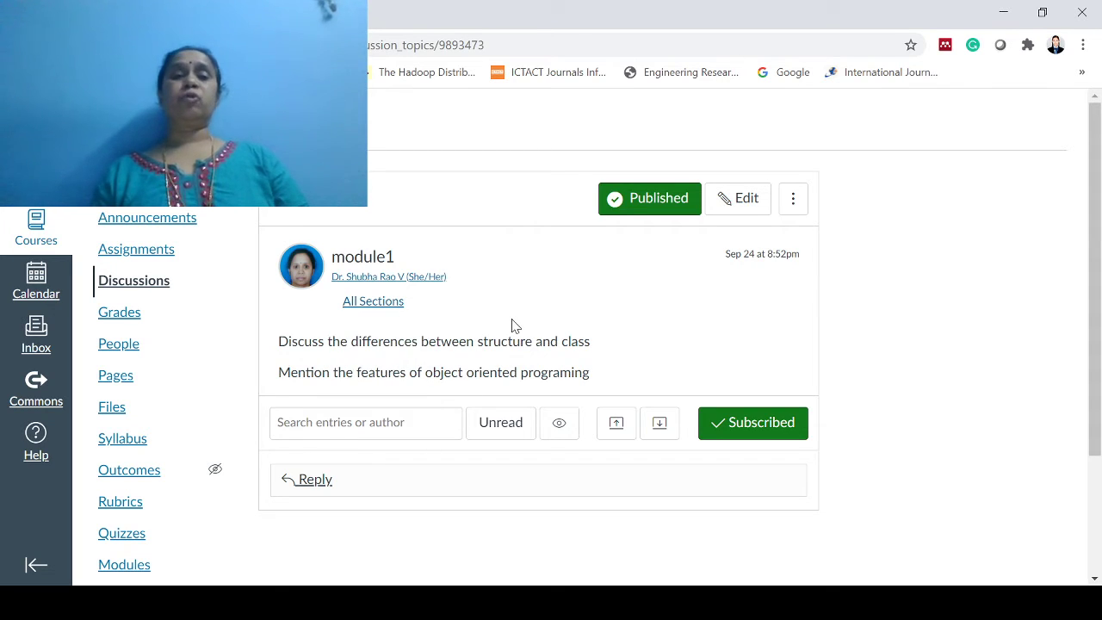
Look through the list of people enrolled in the course.
click(126, 349)
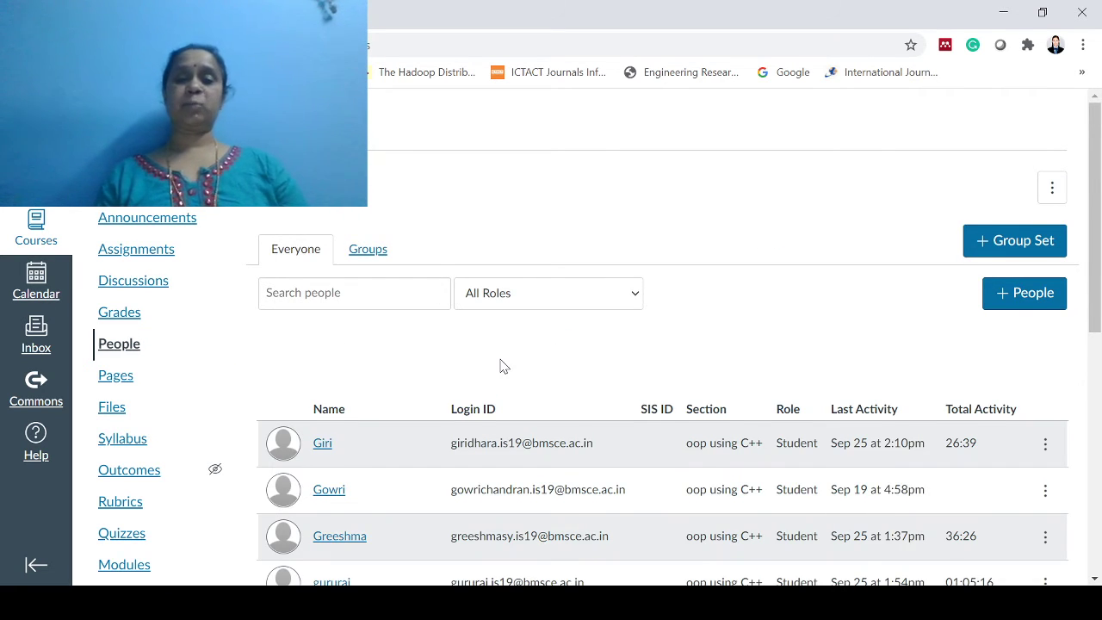
scroll(502, 364, down, 4)
scroll(516, 320, down, 2)
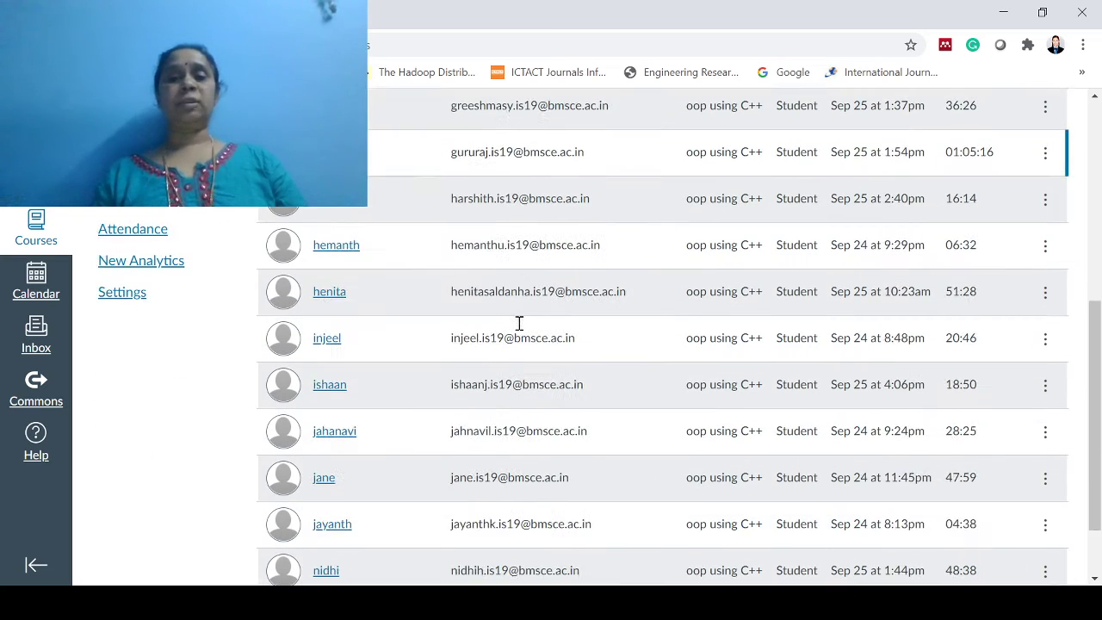
scroll(519, 322, down, 2)
scroll(511, 357, up, 4)
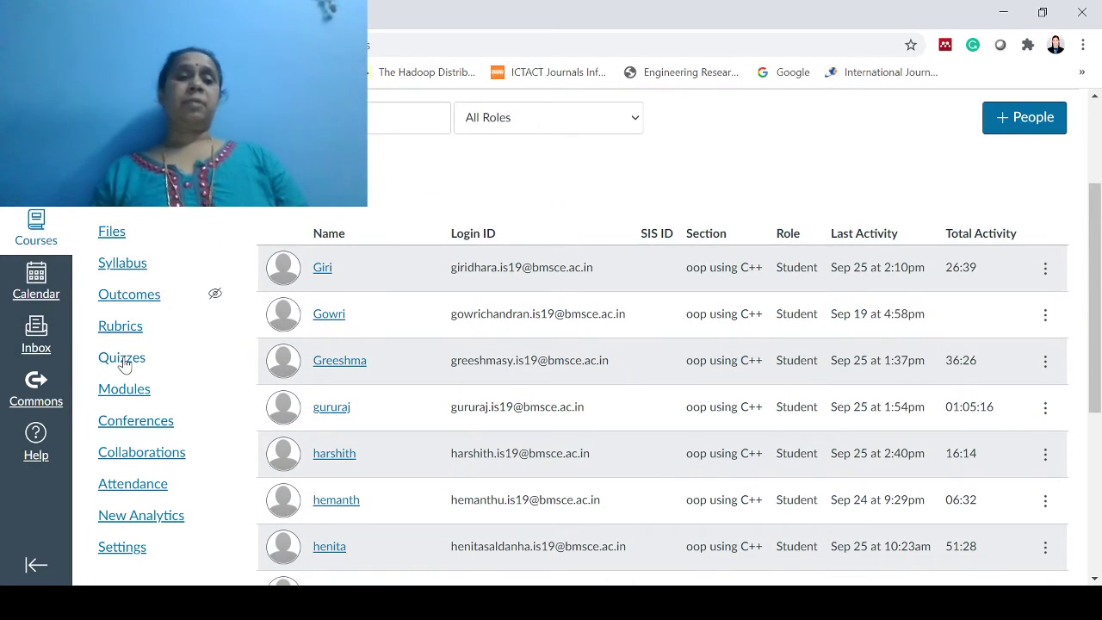
Open the contact hours page from the course pages, then go to the module item preceding it.
click(118, 213)
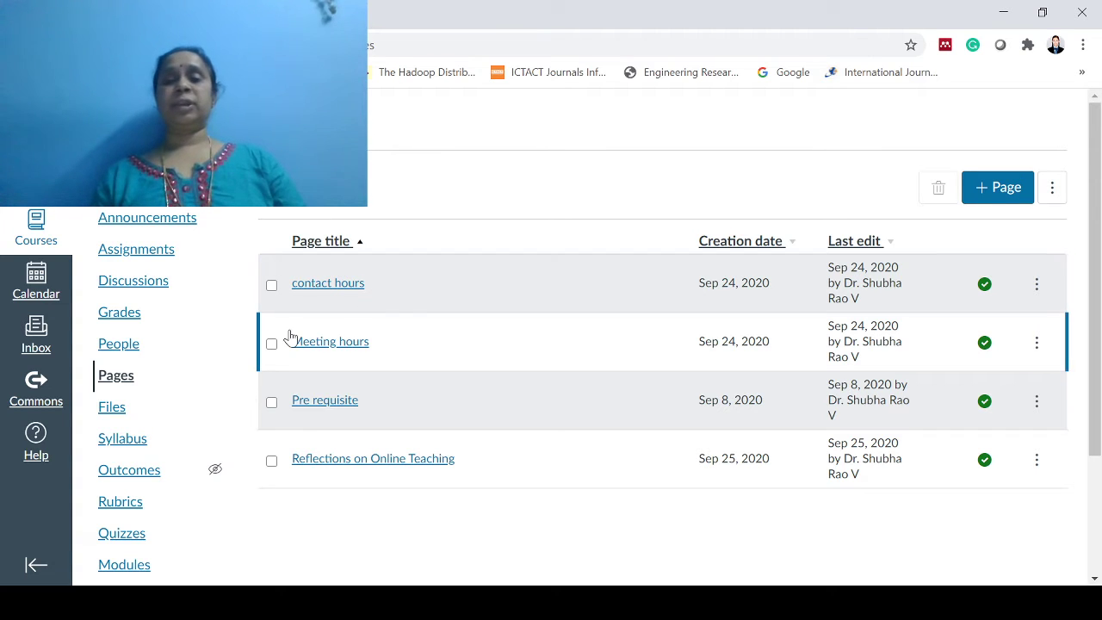
click(339, 289)
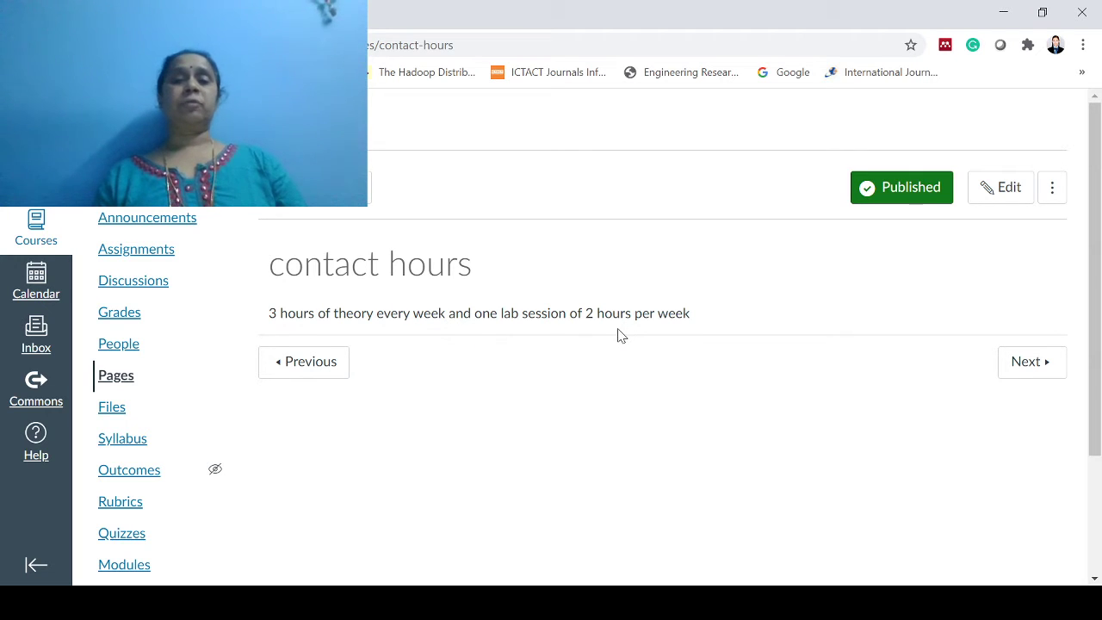
click(296, 369)
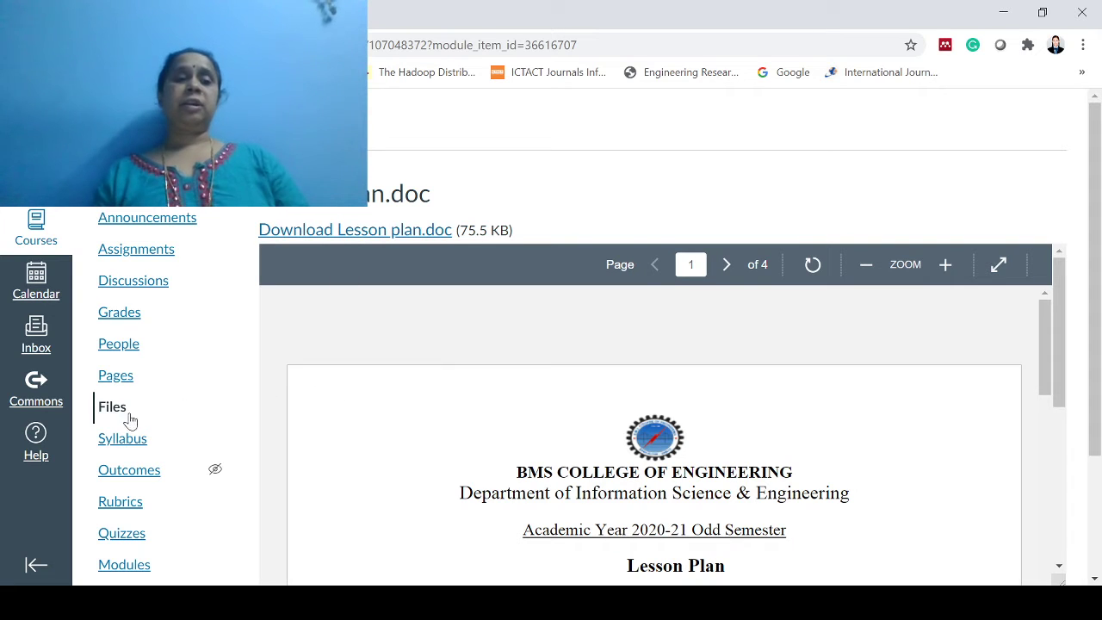
View the Meeting hours page and the Pre requisite page from the course pages list.
click(117, 384)
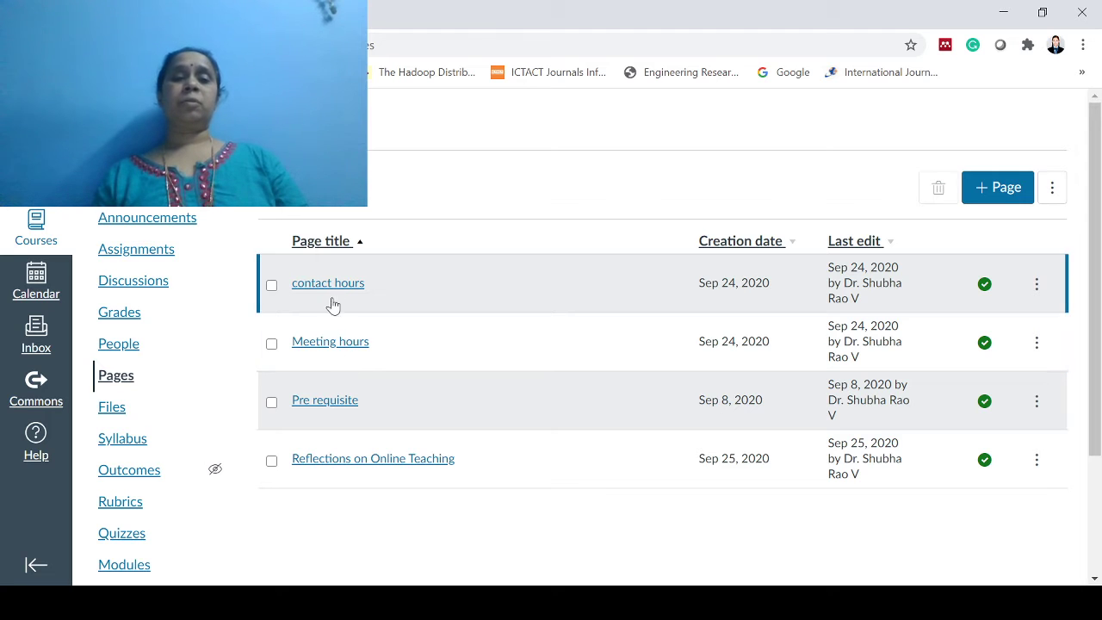
click(317, 349)
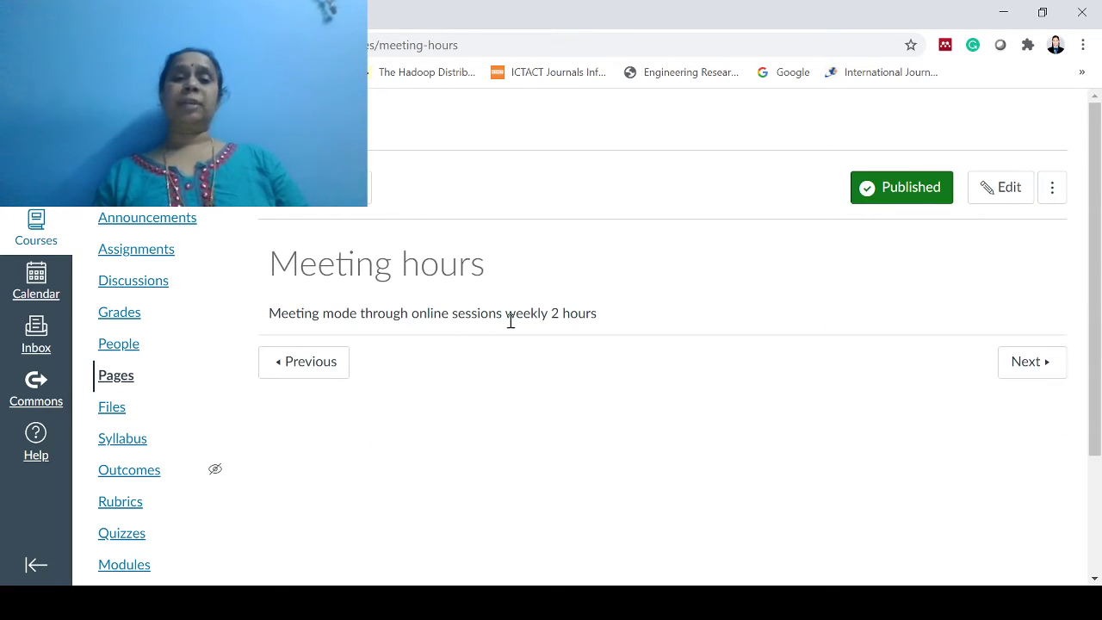
click(125, 387)
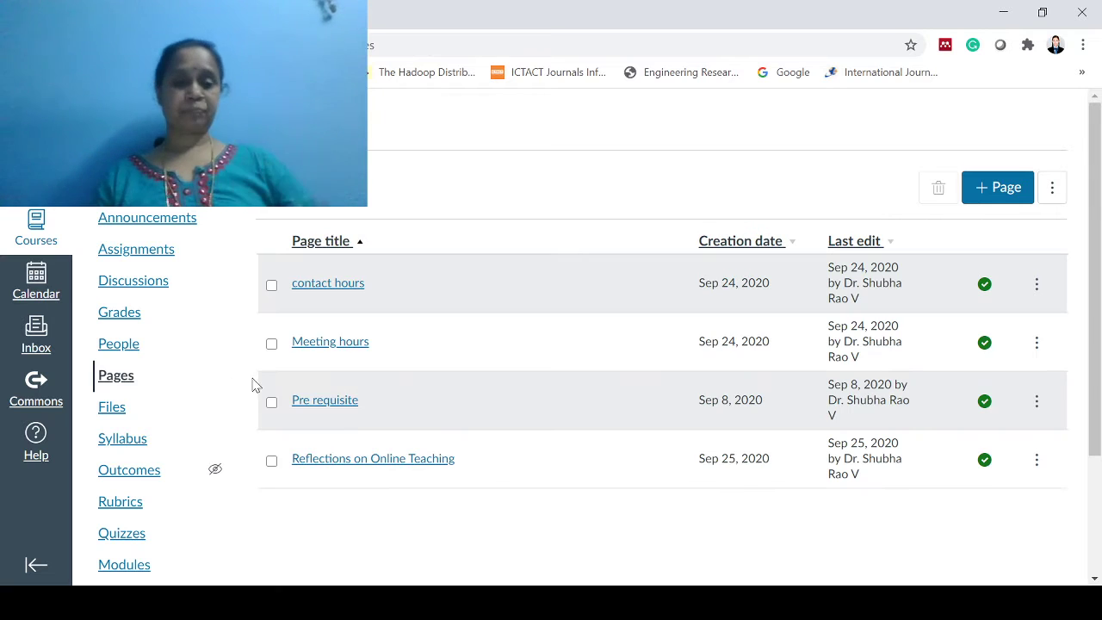
click(332, 411)
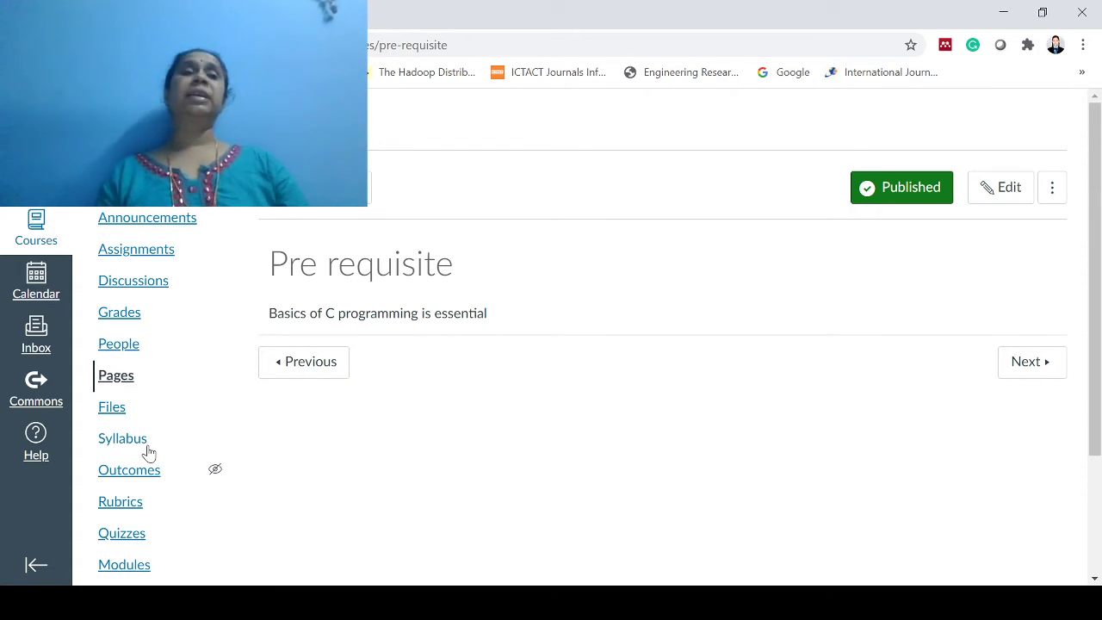
Glance at the course files, then return to the pages list and open Reflections on Online Teaching.
click(129, 401)
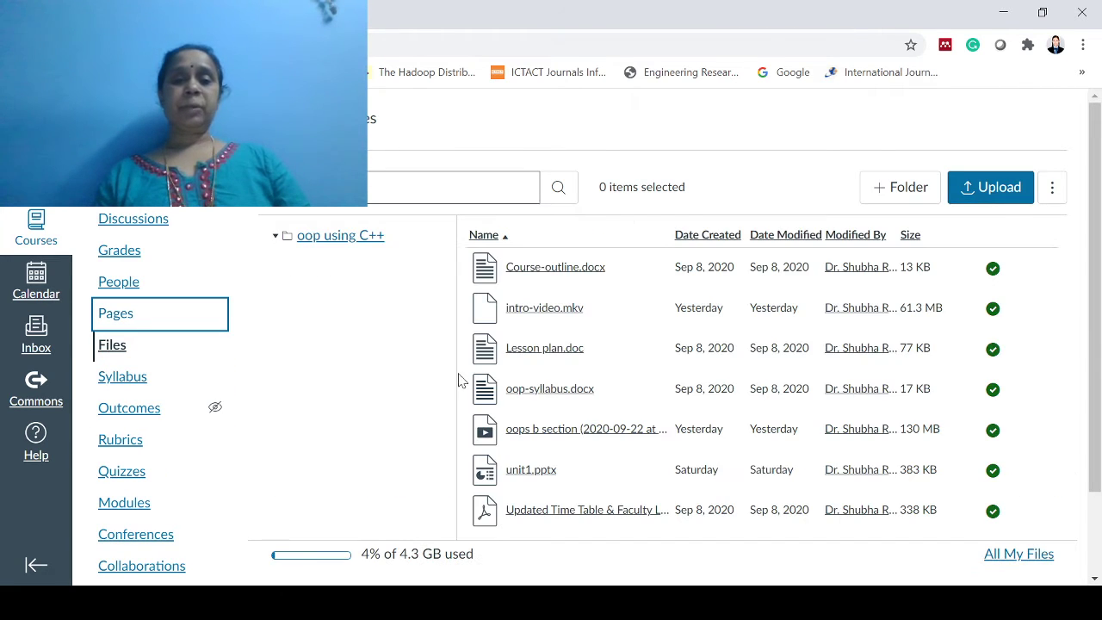
click(135, 317)
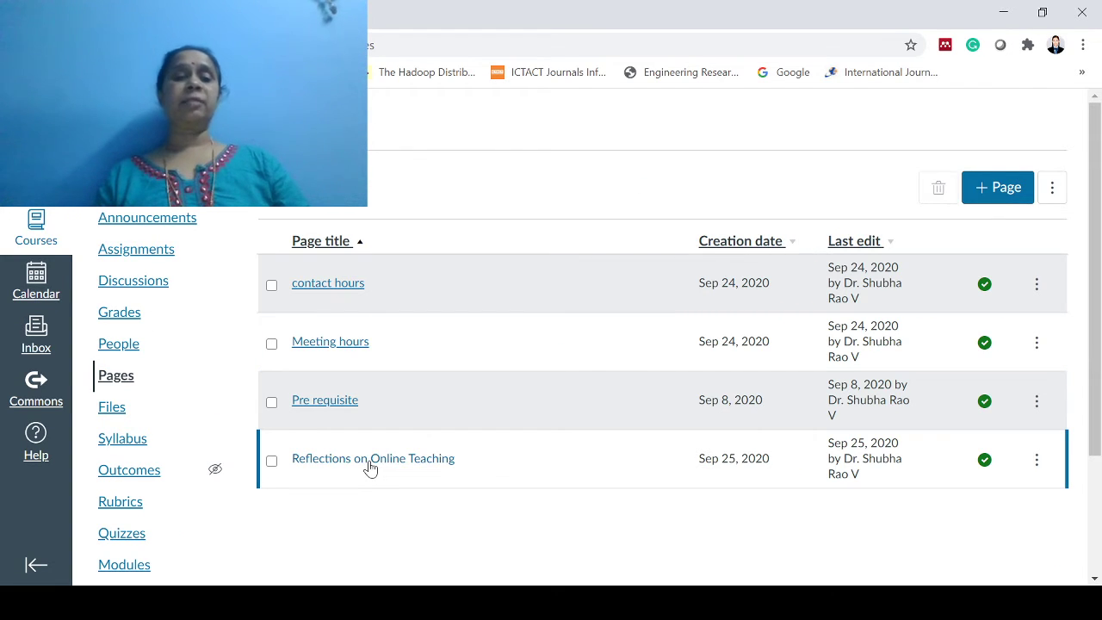
click(370, 461)
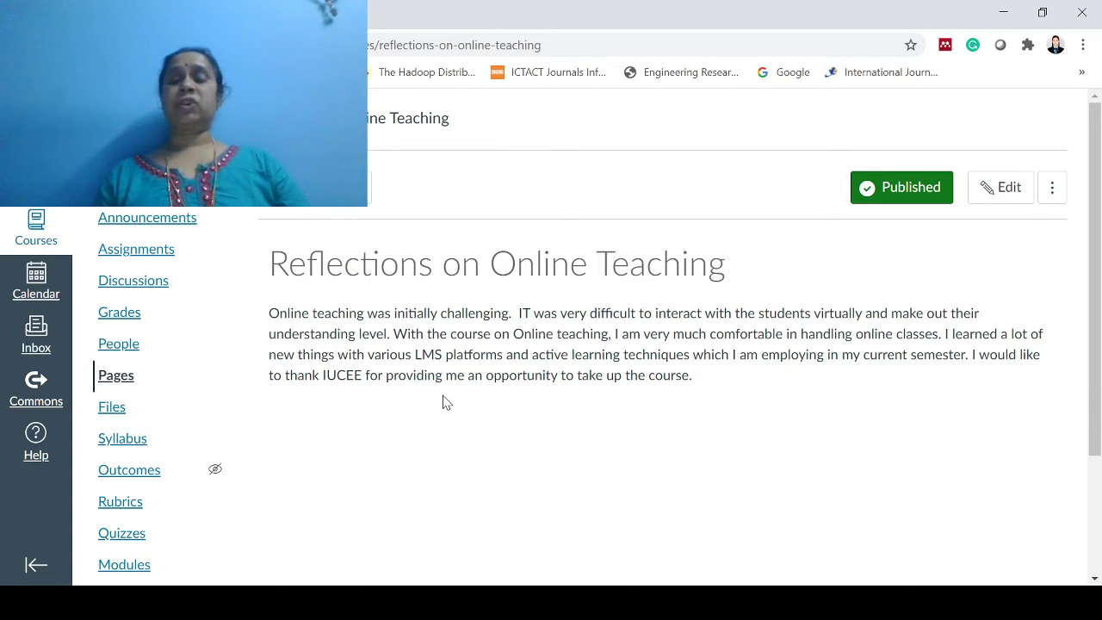
Preview the Updated Time Table file and the unit1.pptx slides from the course files, then close the preview.
click(112, 413)
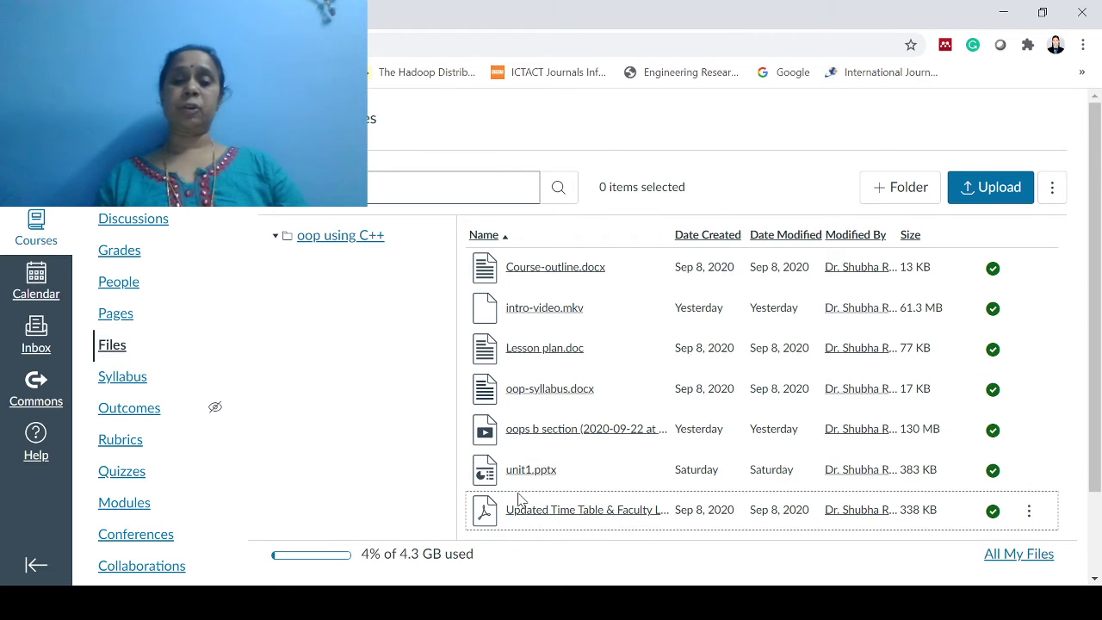
scroll(519, 500, down, 1)
click(571, 431)
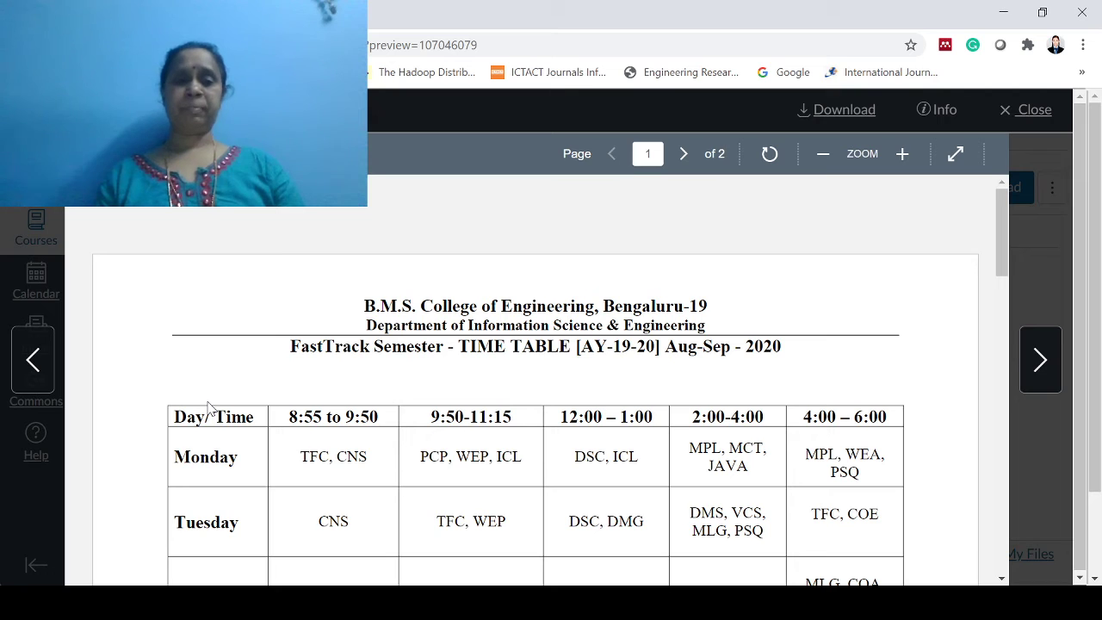
click(33, 377)
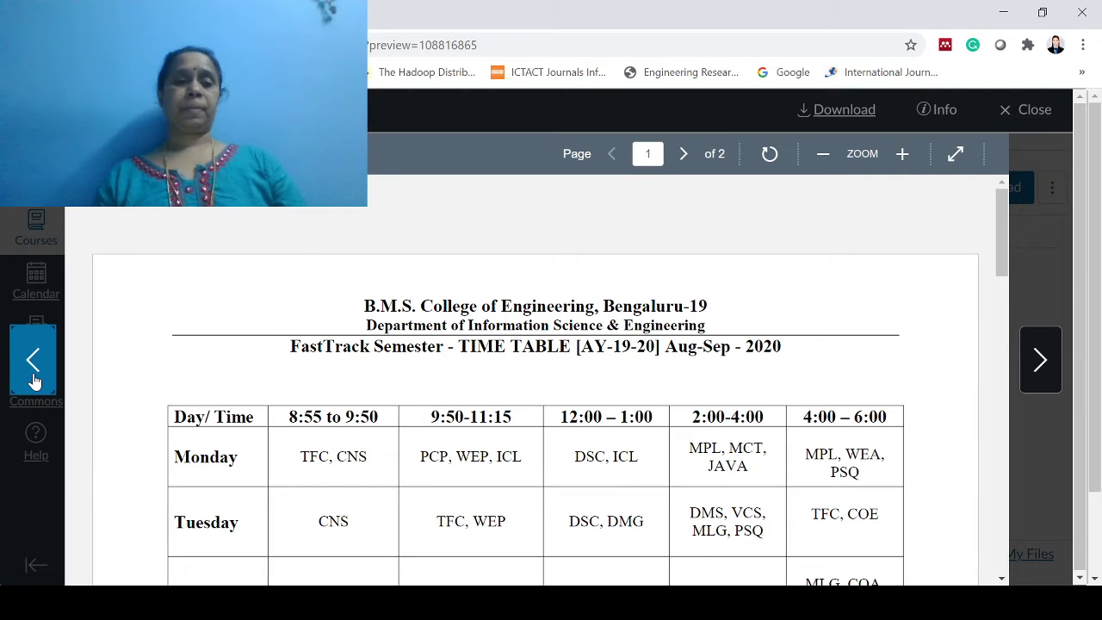
click(34, 379)
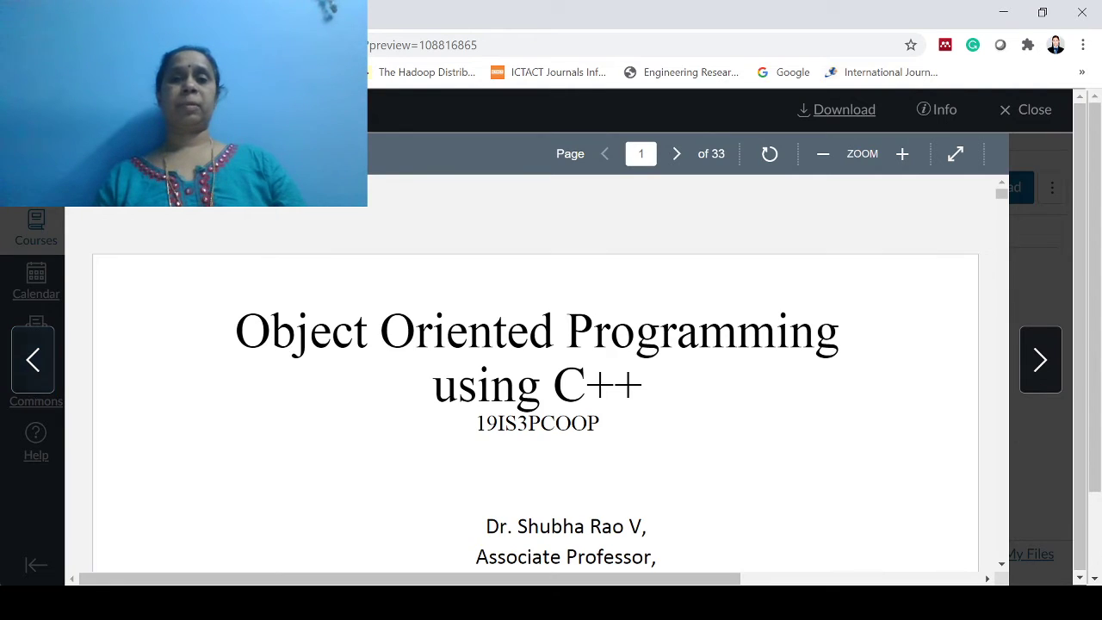
scroll(616, 306, down, 5)
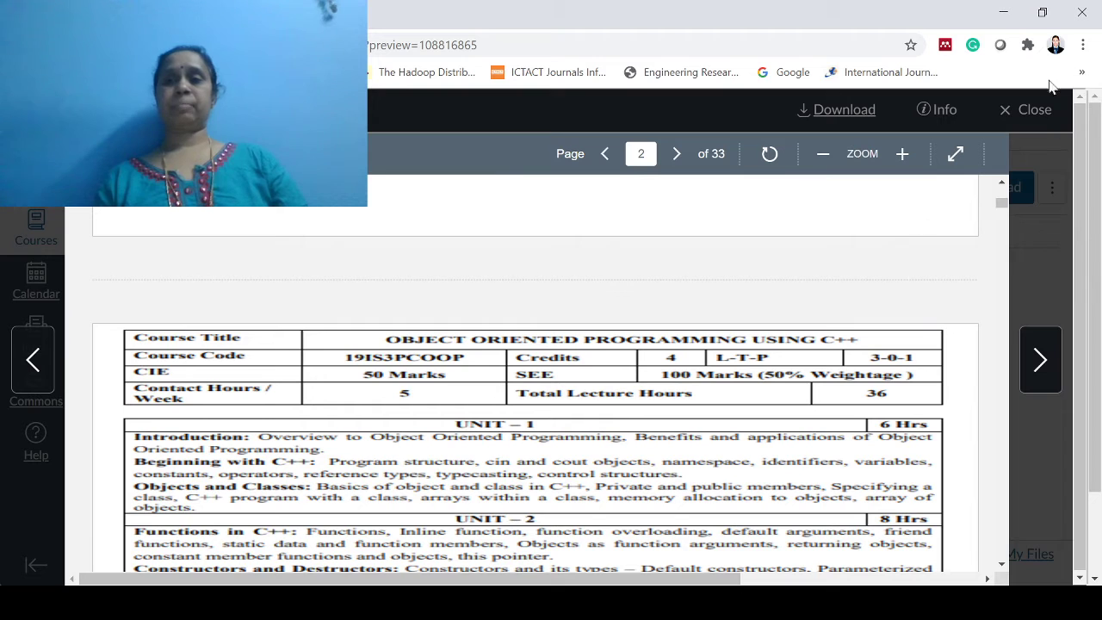
click(1001, 113)
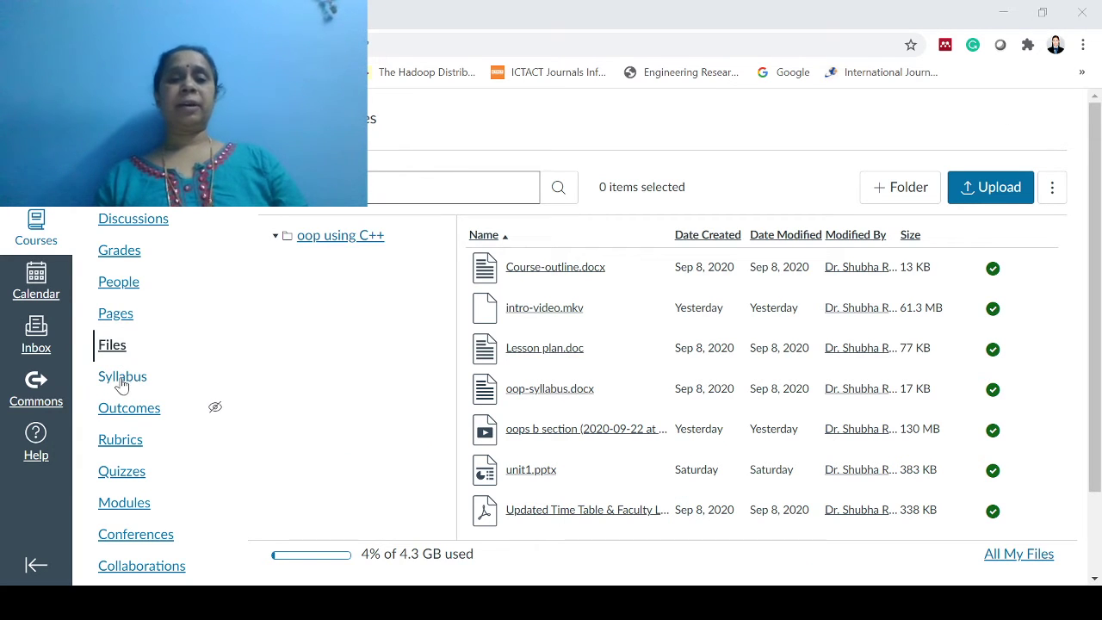
View the course syllabus and its Course Summary, then open the course's quizzes list.
click(122, 382)
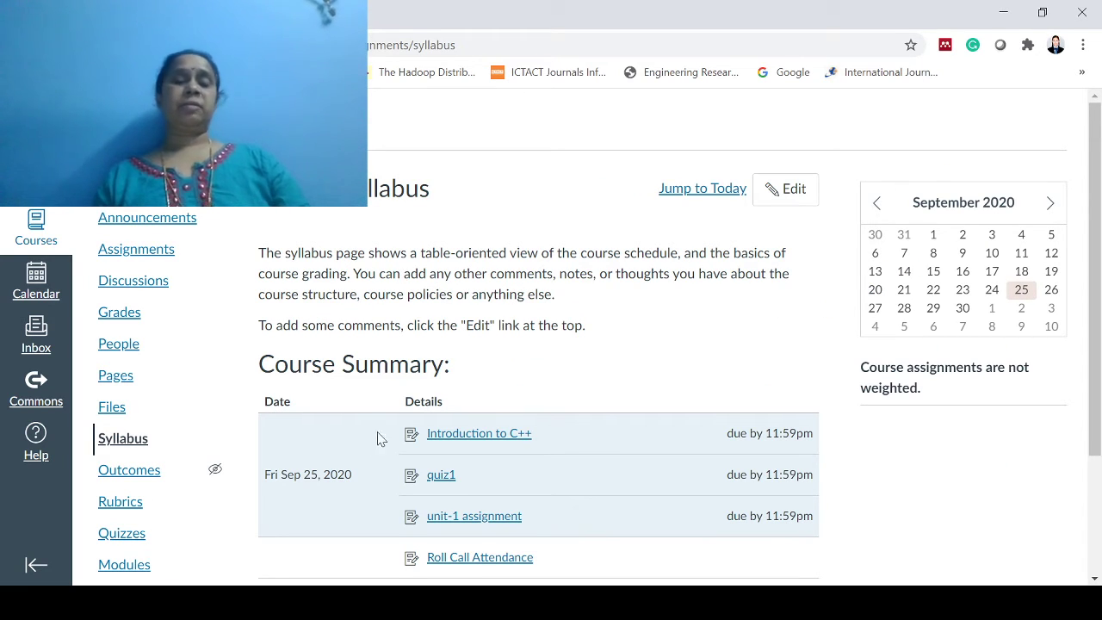
scroll(494, 449, down, 1)
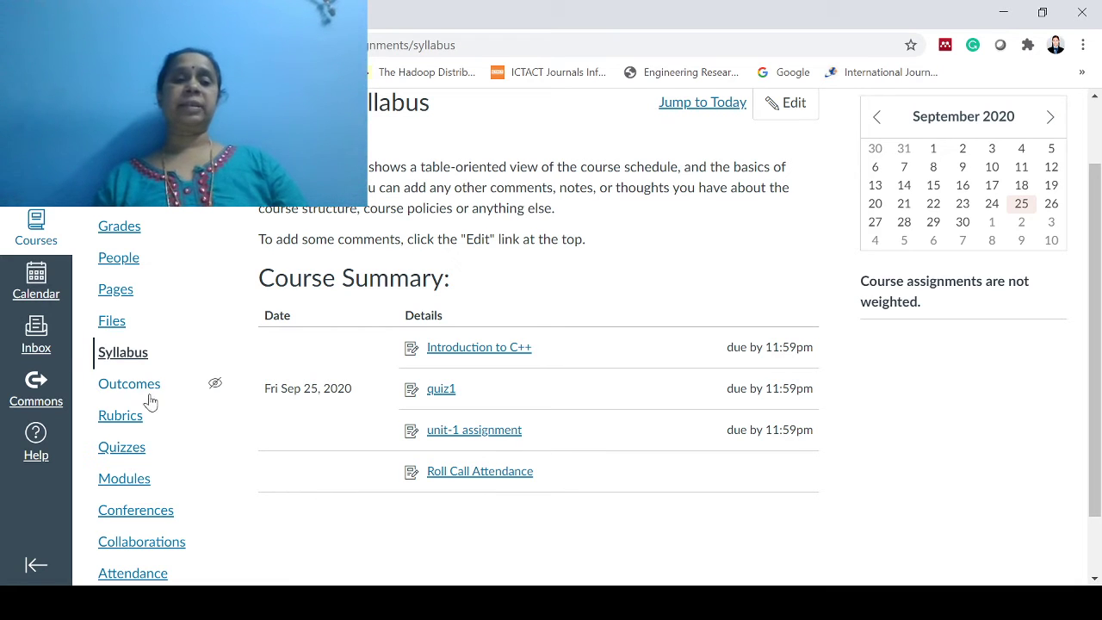
click(119, 448)
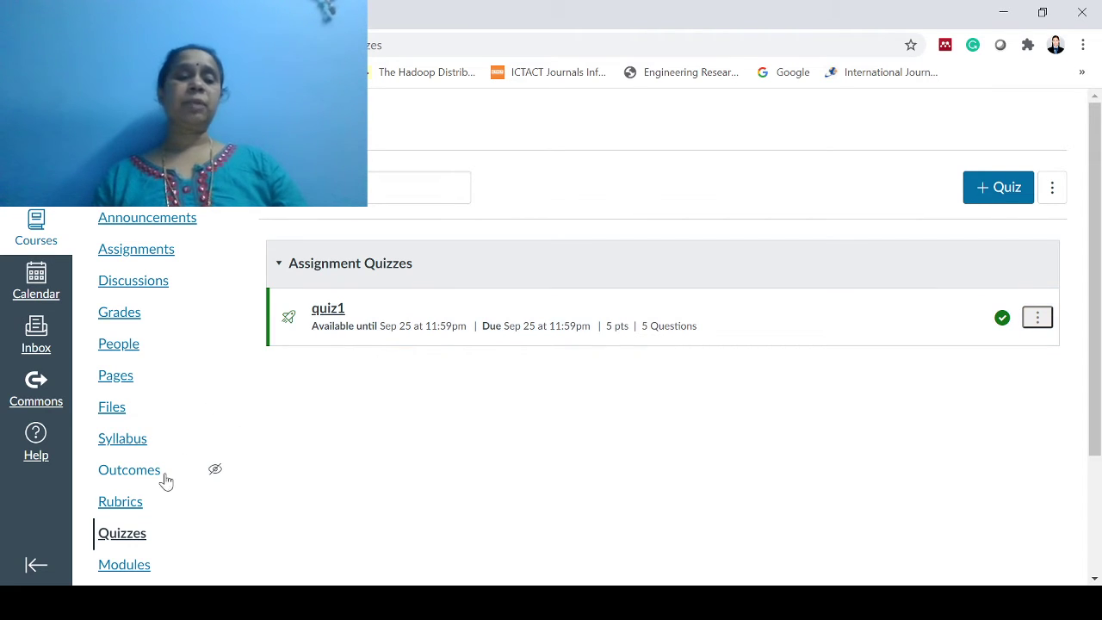
Open the course modules and look through the items of the Introductory module and Unit 1.
scroll(105, 527, down, 2)
click(146, 407)
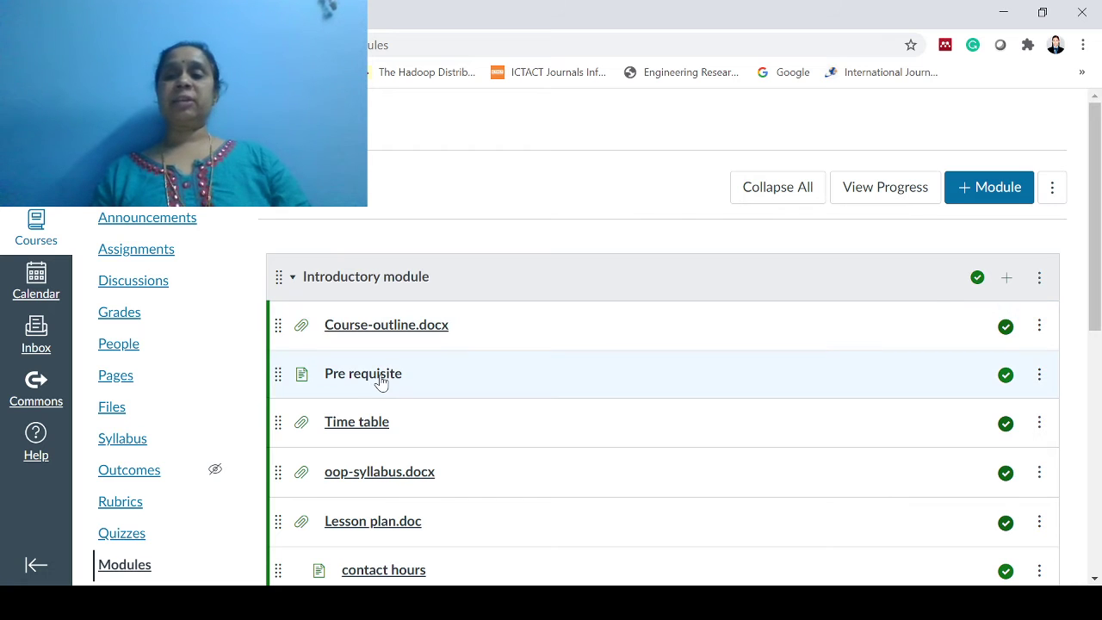
scroll(345, 410, down, 2)
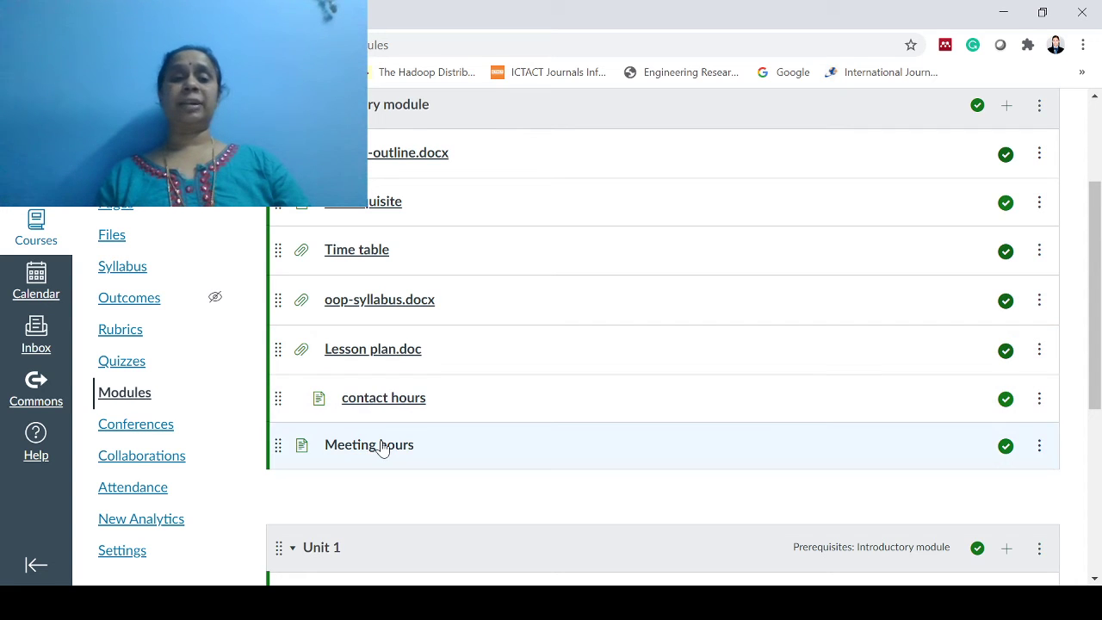
scroll(474, 430, down, 2)
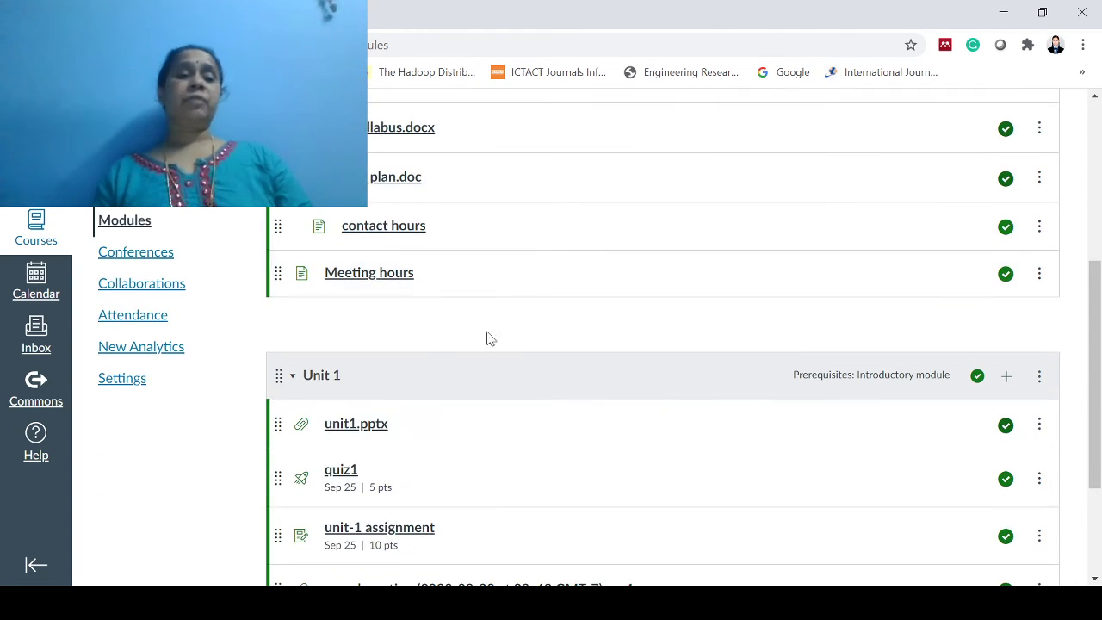
scroll(371, 379, down, 1)
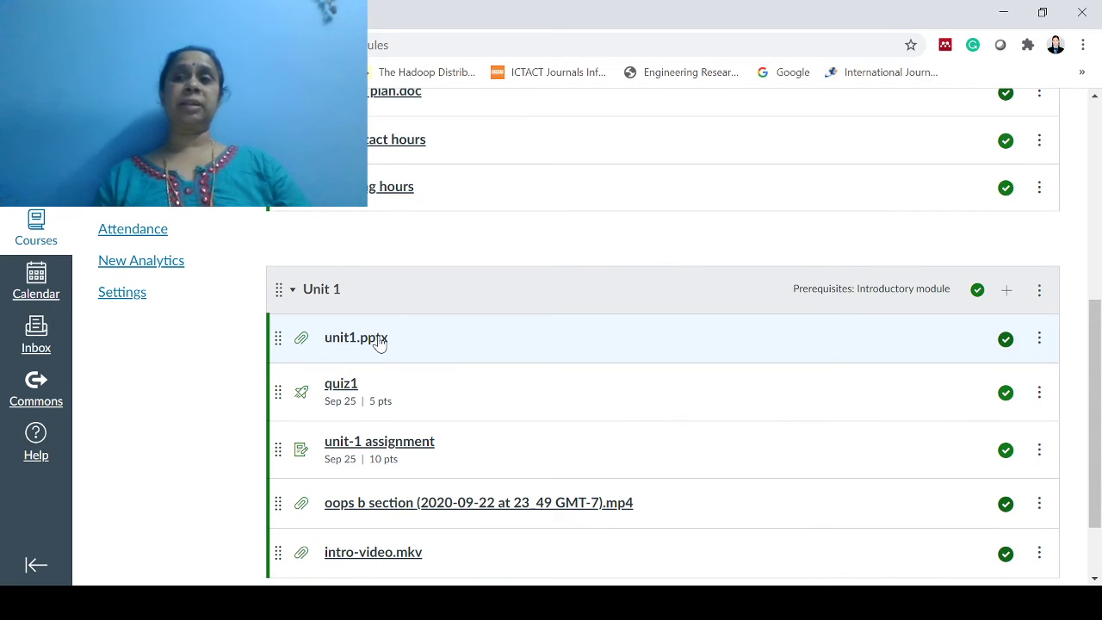
Open unit1.pptx from the Unit 1 module and skim its slides up to the Introduction on page 7.
click(377, 342)
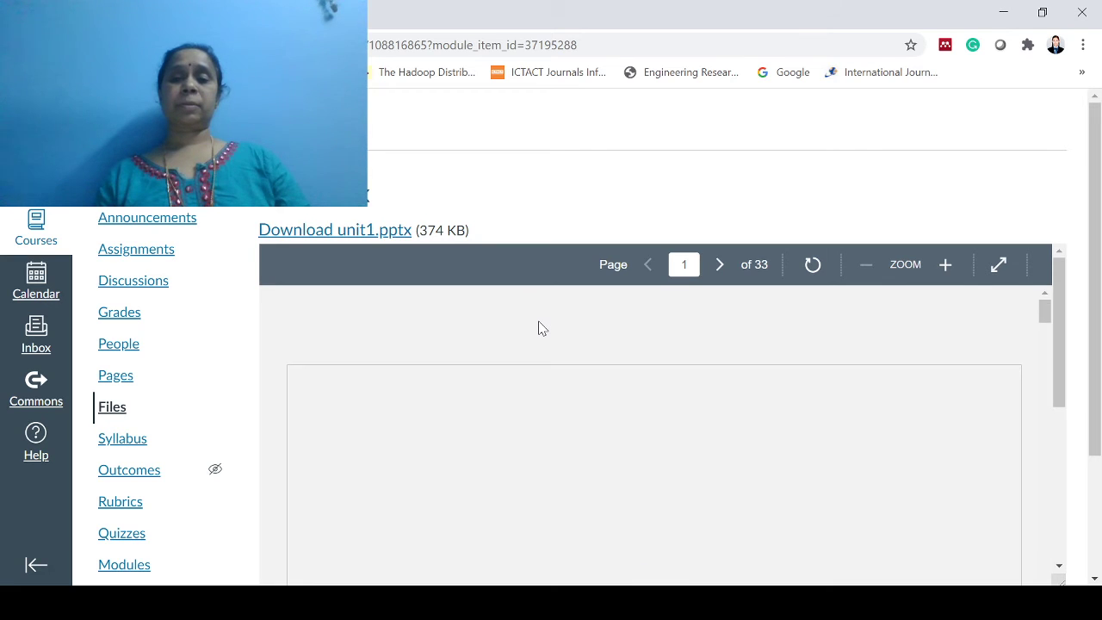
scroll(541, 329, down, 15)
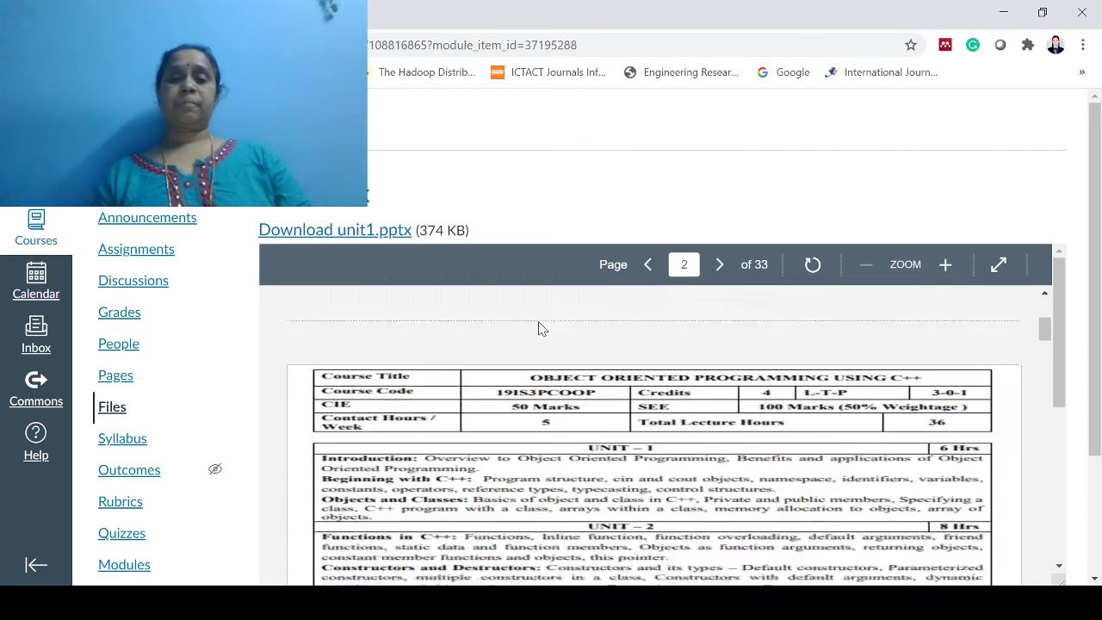
scroll(540, 329, down, 10)
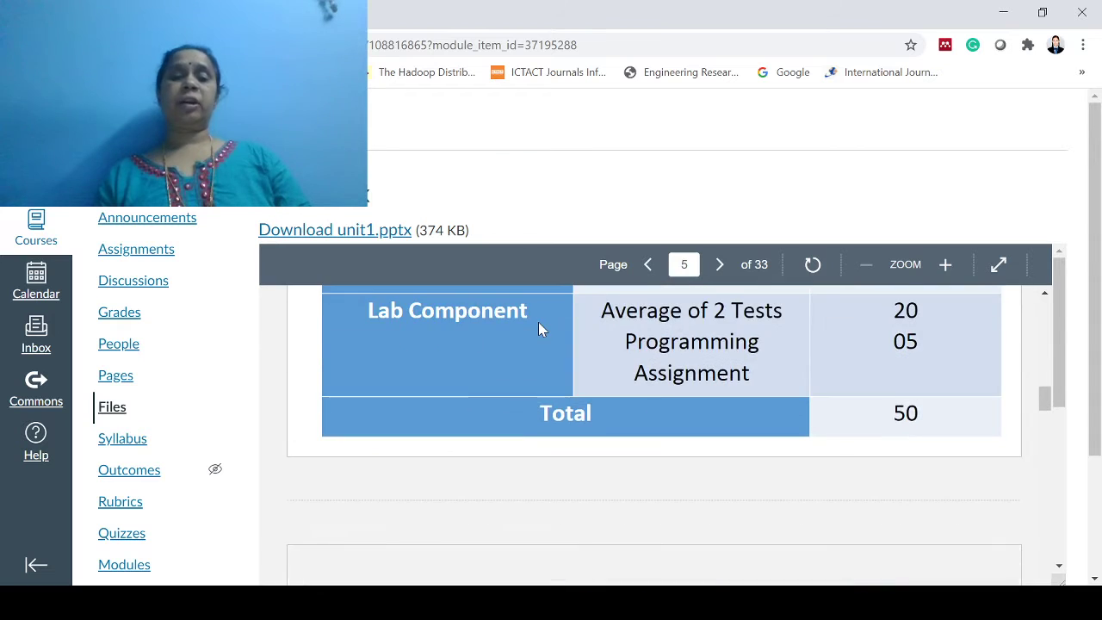
scroll(541, 325, down, 5)
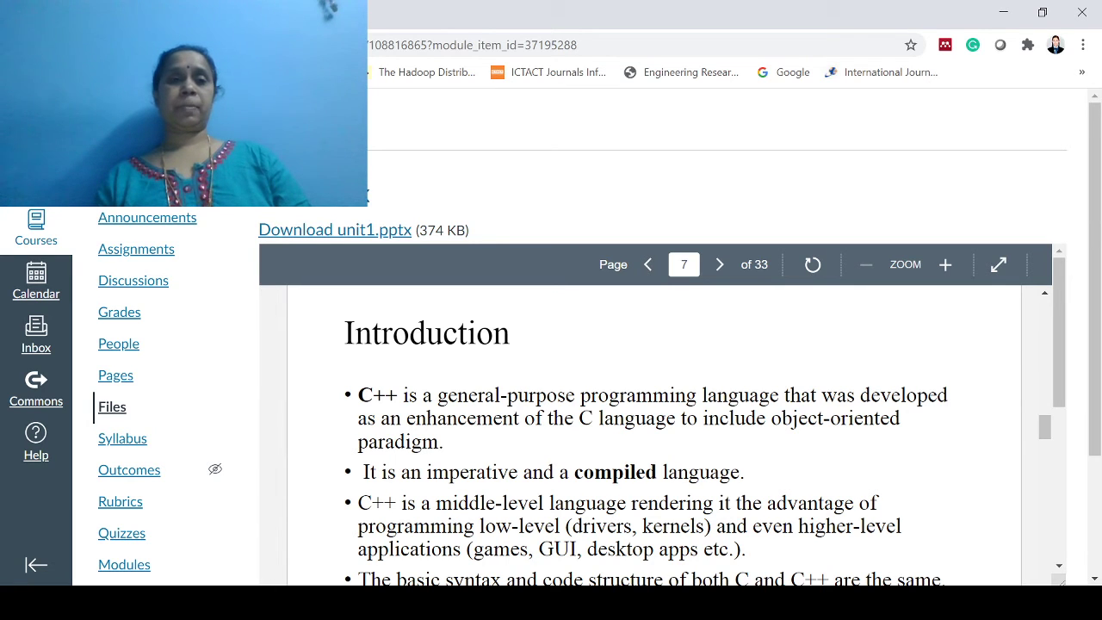
Glance at the course files, then return to the modules and locate quiz1 in Unit 1.
click(112, 407)
scroll(135, 447, down, 2)
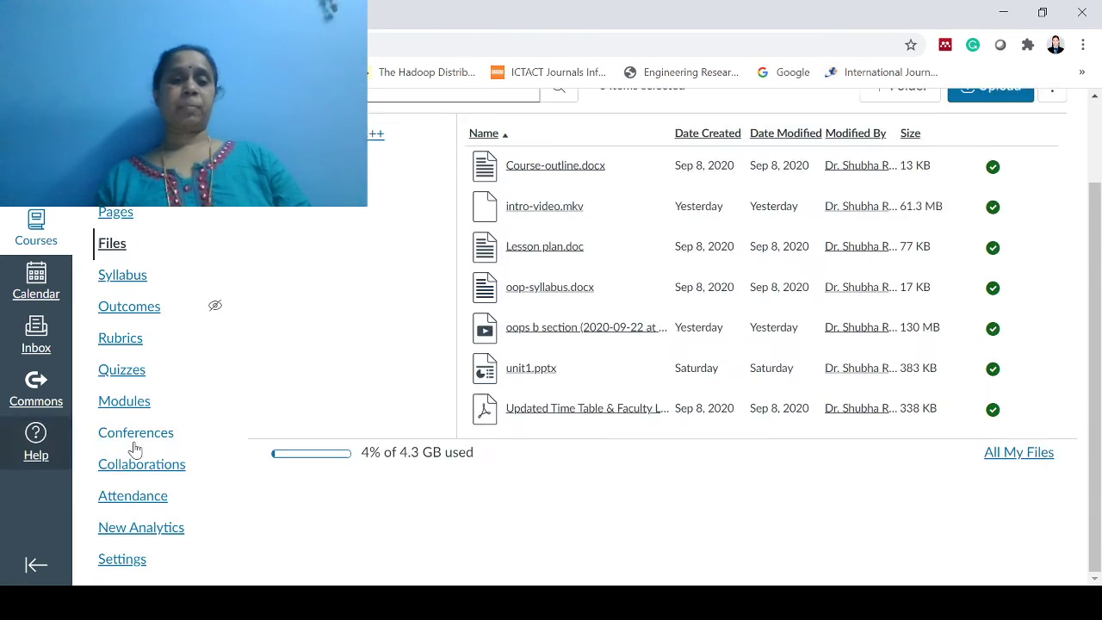
click(140, 408)
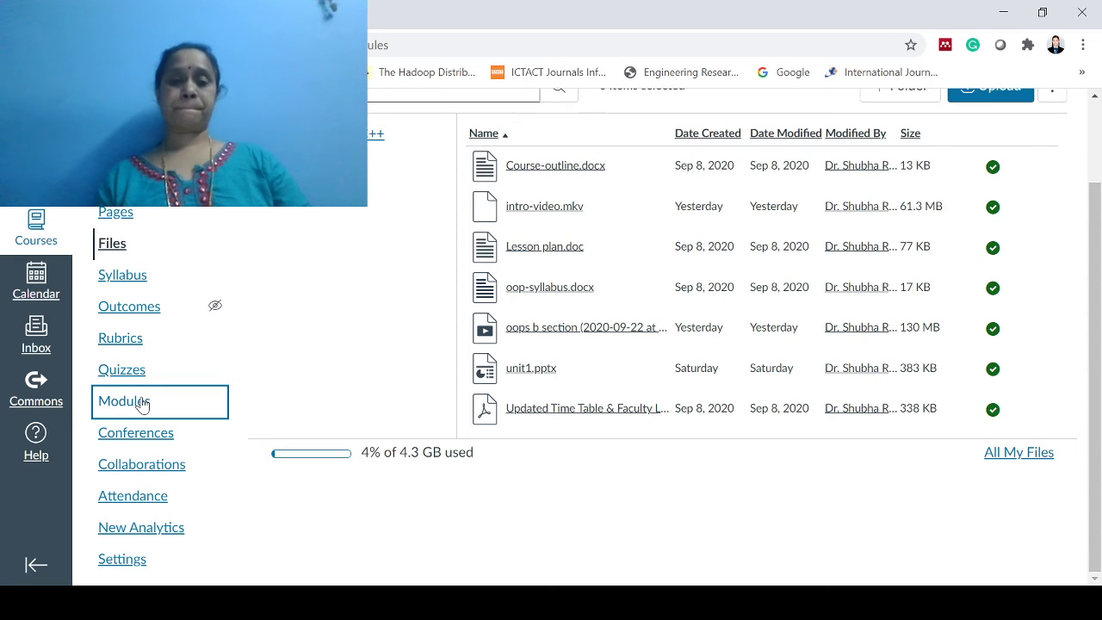
scroll(475, 450, down, 5)
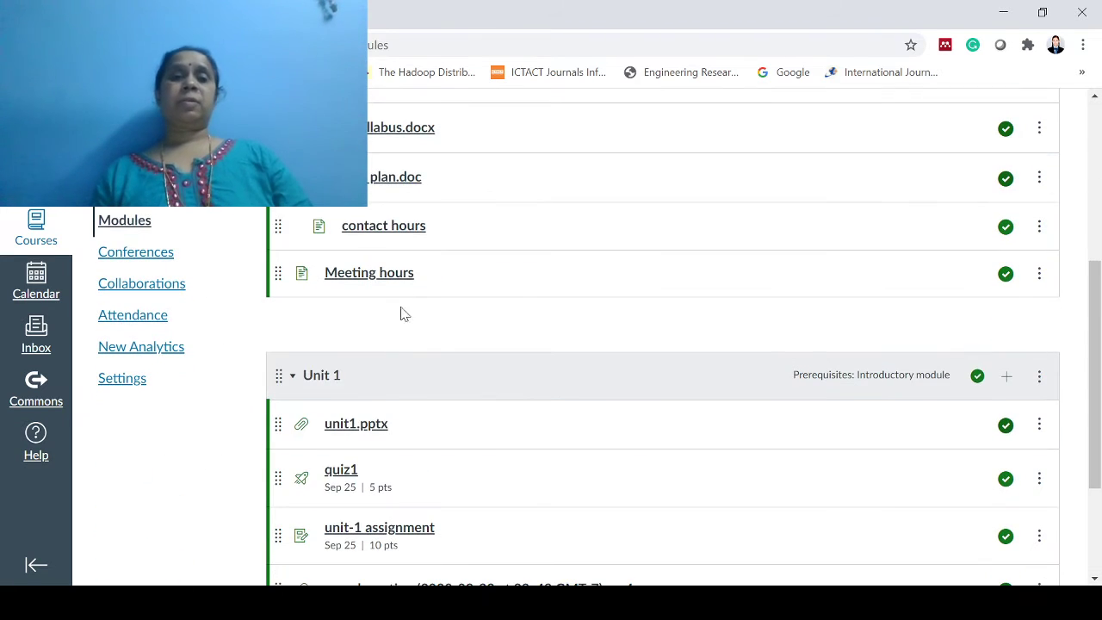
scroll(421, 399, down, 2)
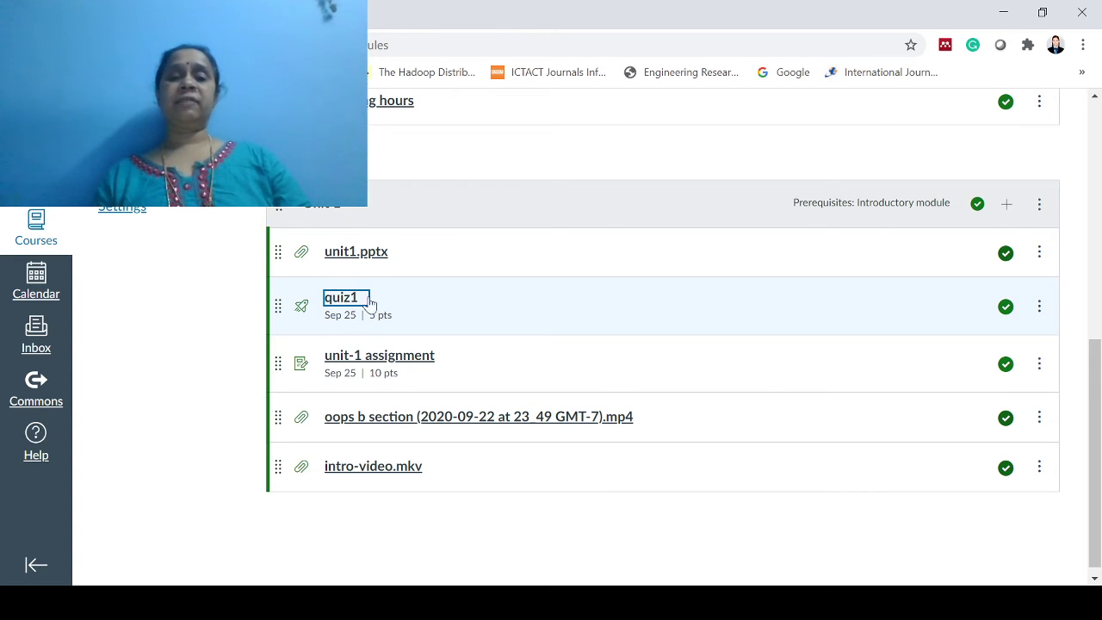
Examine the students' quiz1 scores and assignment percentages in the course gradebook.
scroll(470, 335, down, 3)
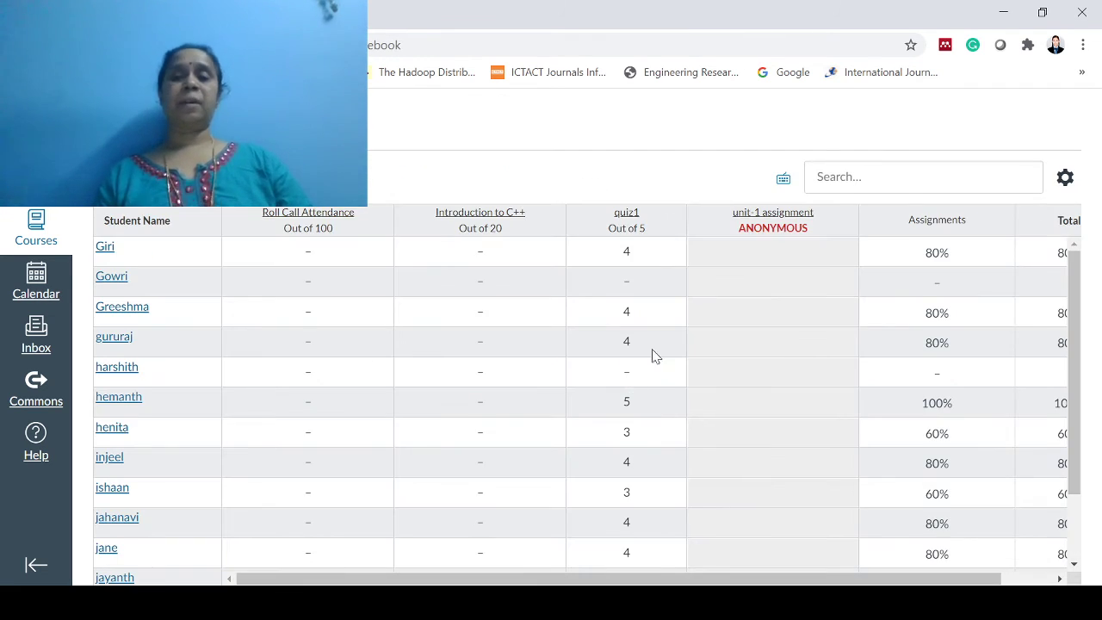
scroll(613, 349, down, 2)
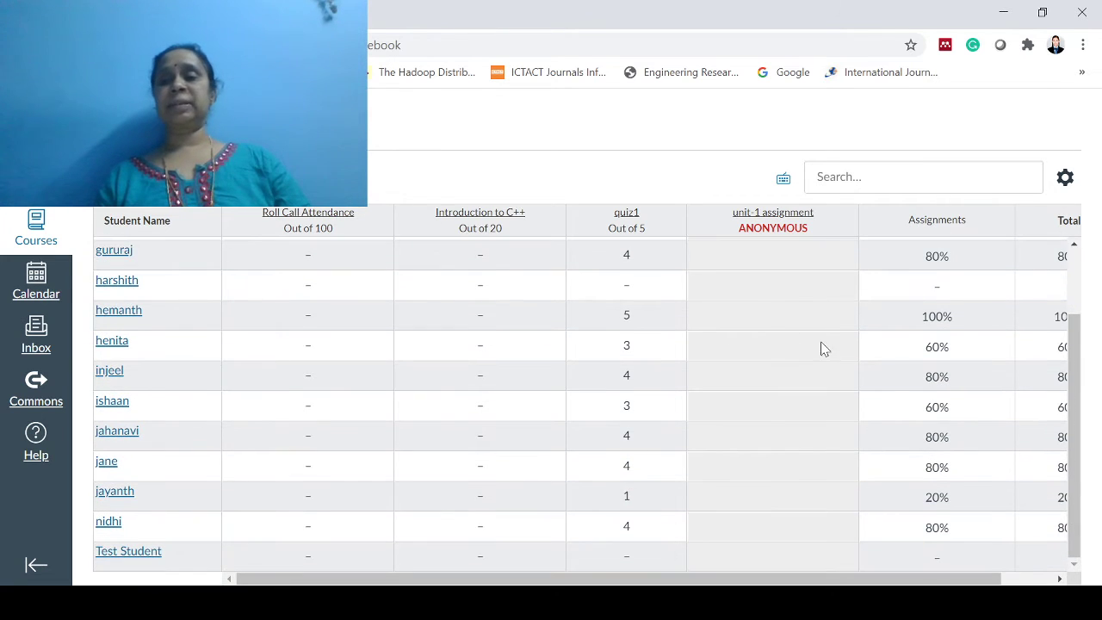
scroll(947, 345, up, 2)
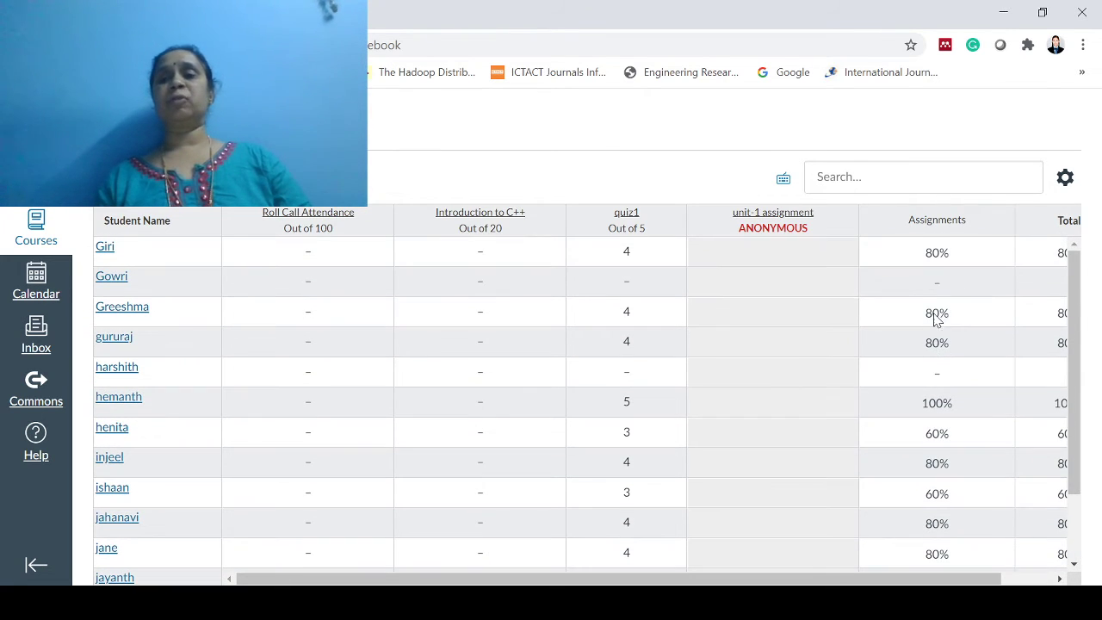
drag(656, 581, 708, 582)
scroll(671, 395, left, 1)
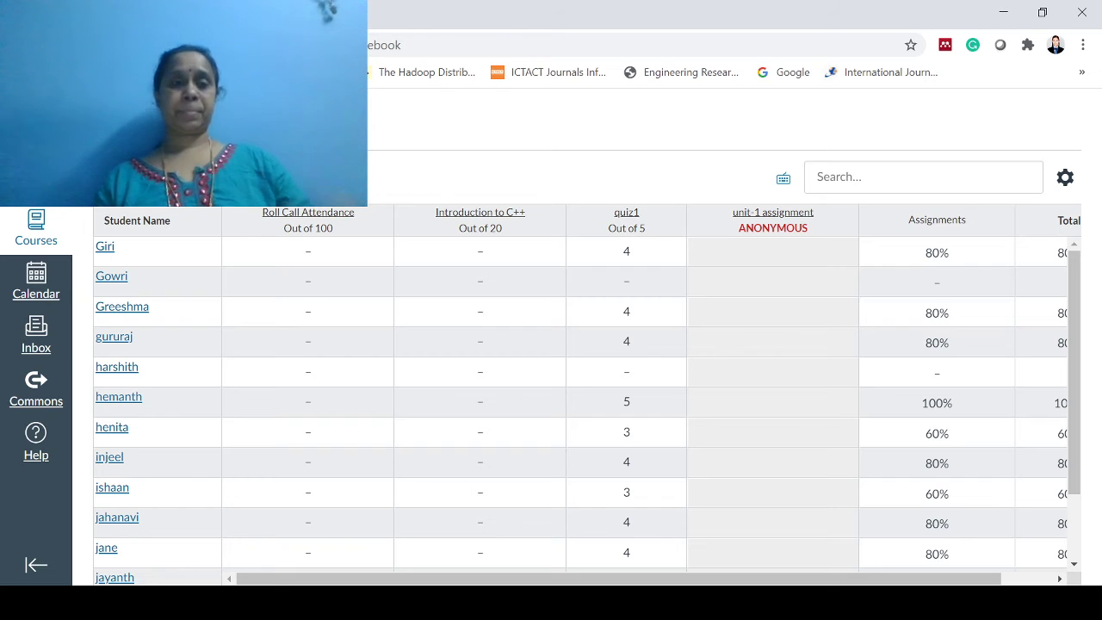
Return to the course home page, open unit-1 assignment from Unit 1 and review its questions, points and due date.
click(19, 45)
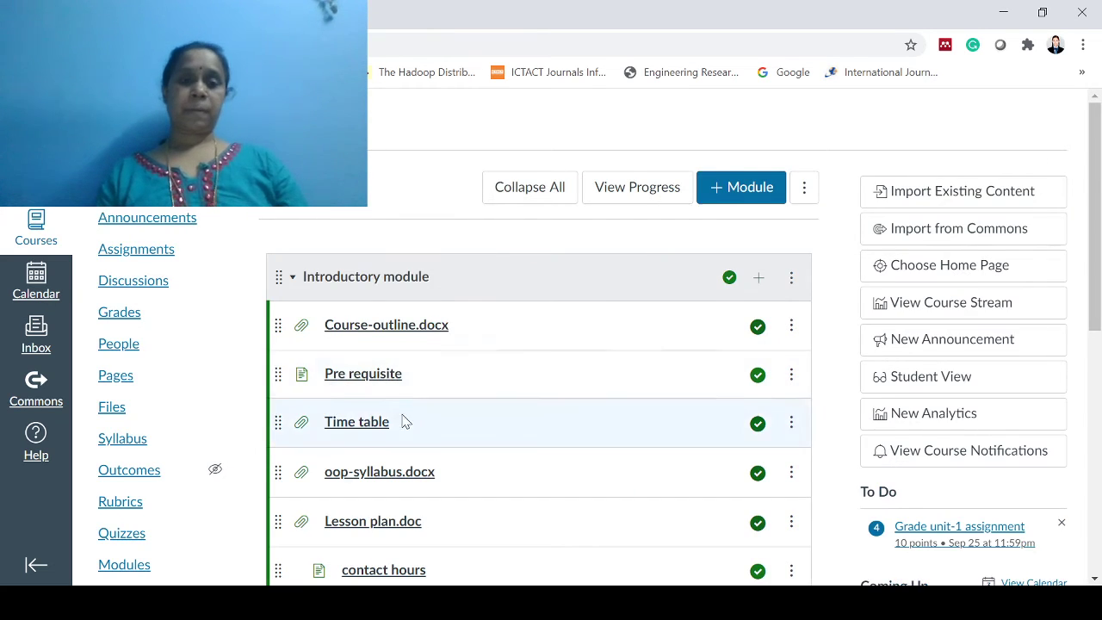
scroll(403, 421, down, 6)
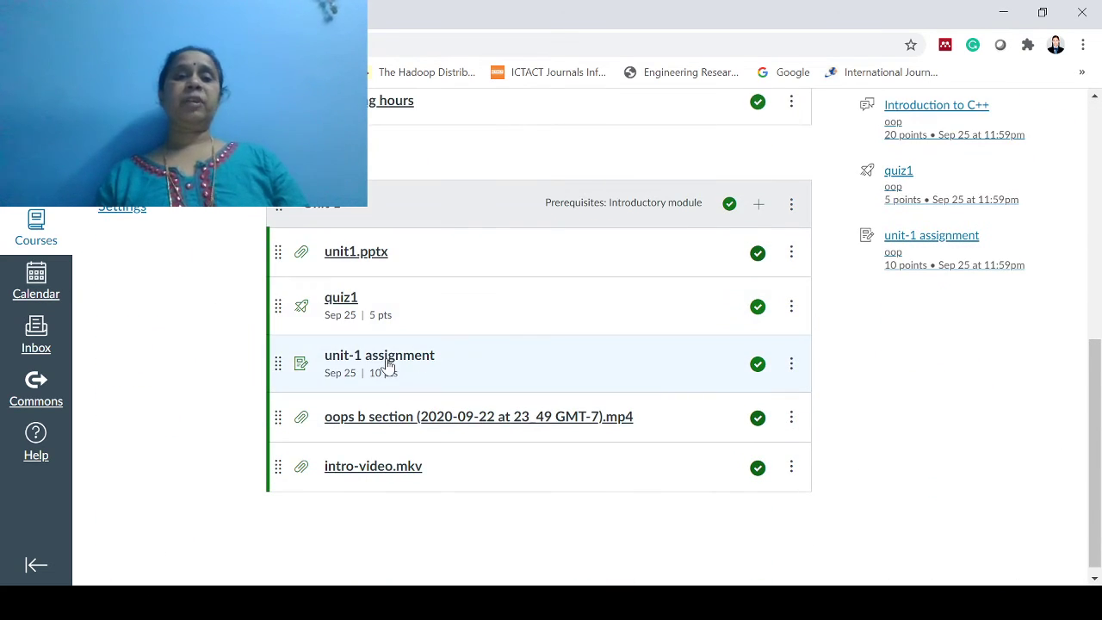
click(386, 365)
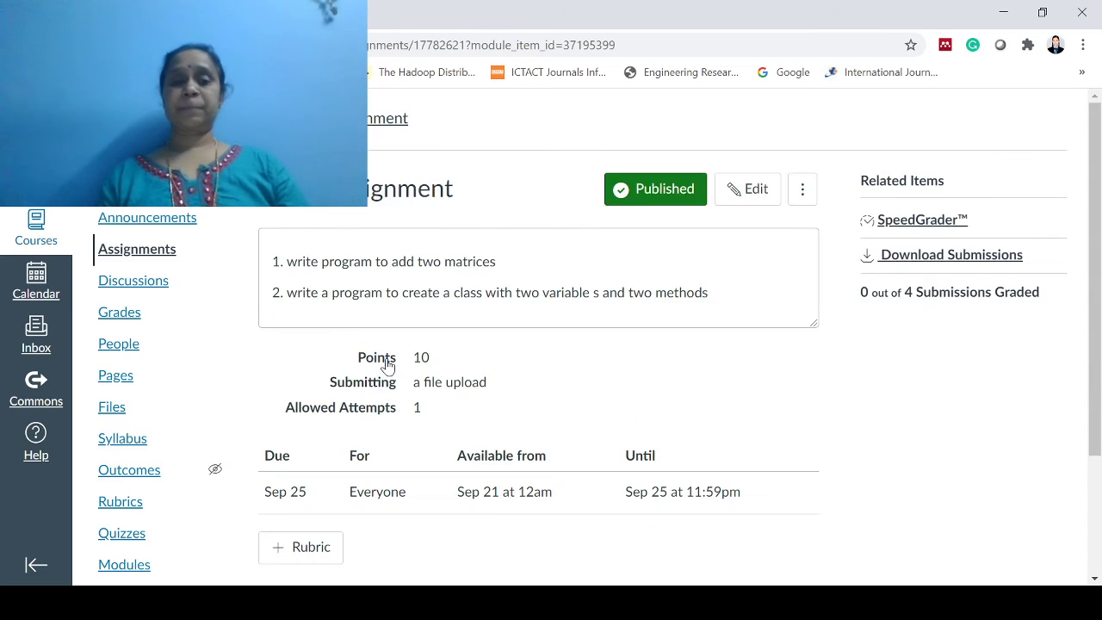
scroll(397, 363, down, 2)
scroll(403, 365, up, 2)
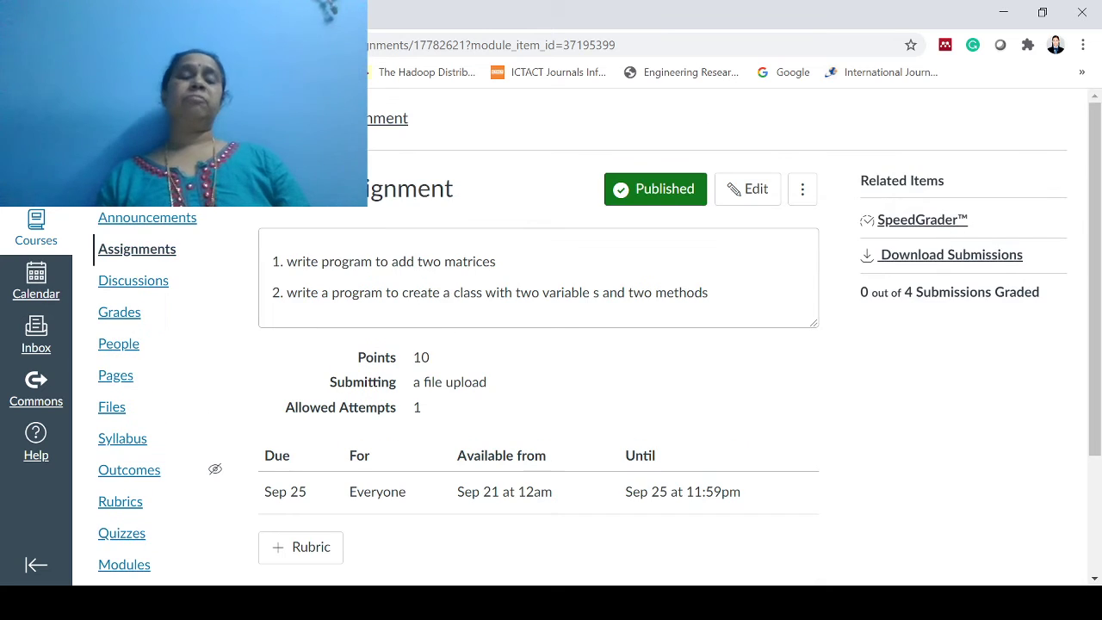
scroll(189, 353, down, 2)
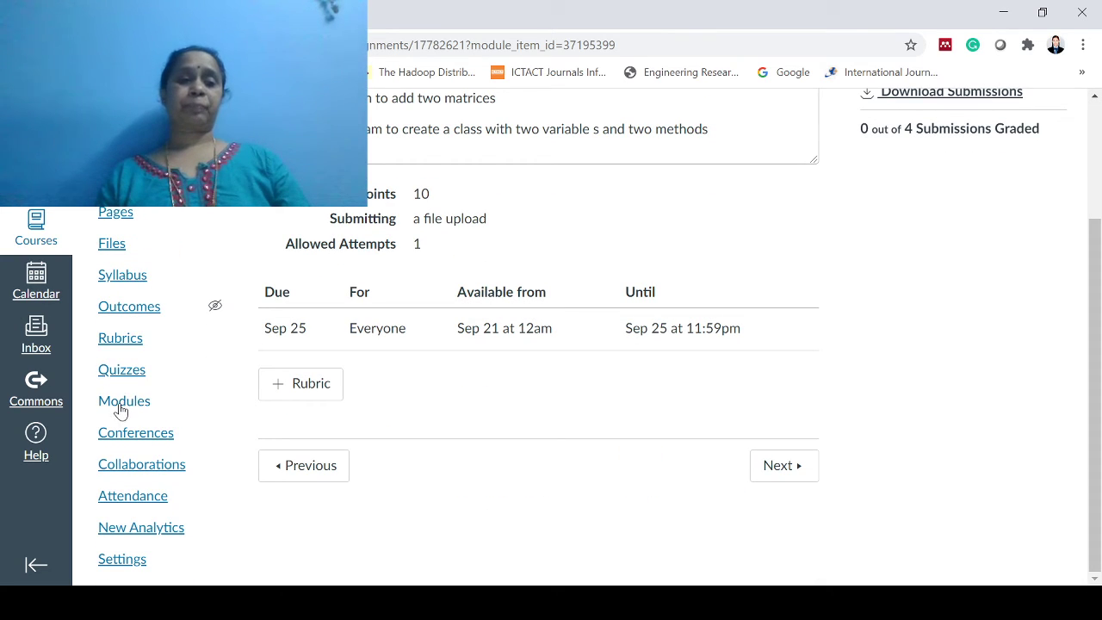
Go back to the modules and open the oops b section (2020-09-22 at 23_49 GMT-7).mp4 class recording in Unit 1.
click(120, 410)
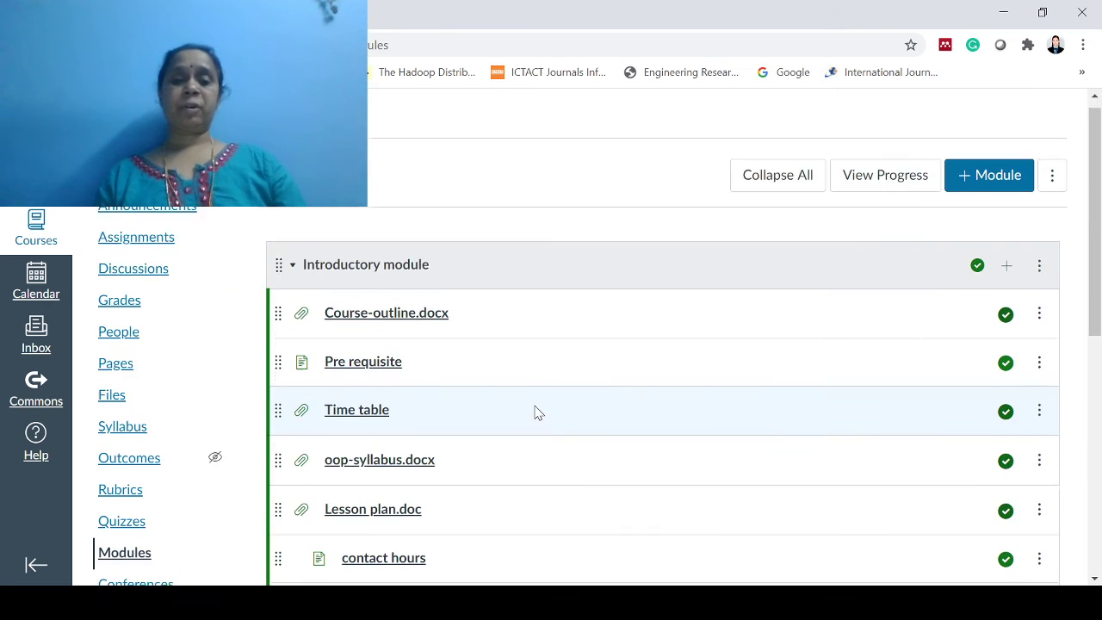
scroll(535, 412, down, 6)
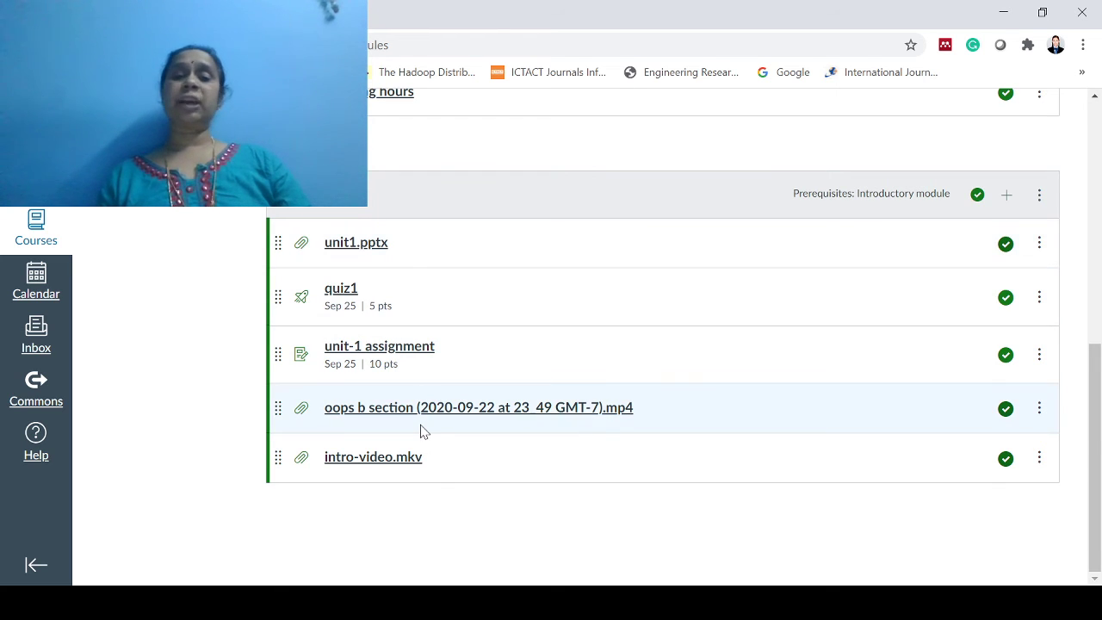
click(466, 416)
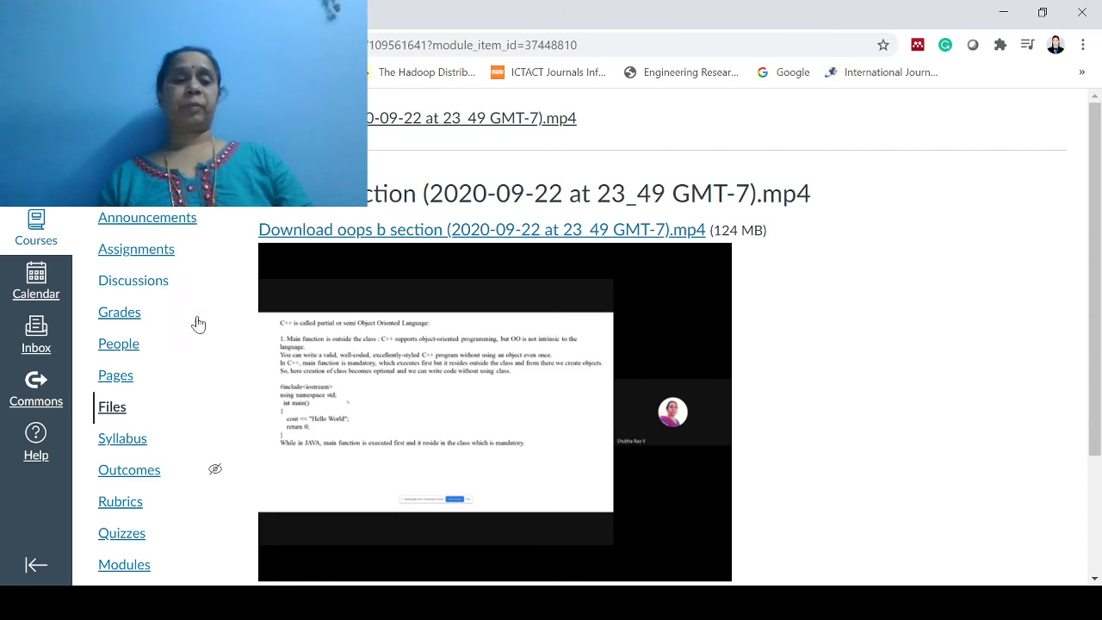
Leave the class recording for the modules list and open intro-video.mkv in Unit 1.
scroll(198, 324, down, 2)
click(125, 403)
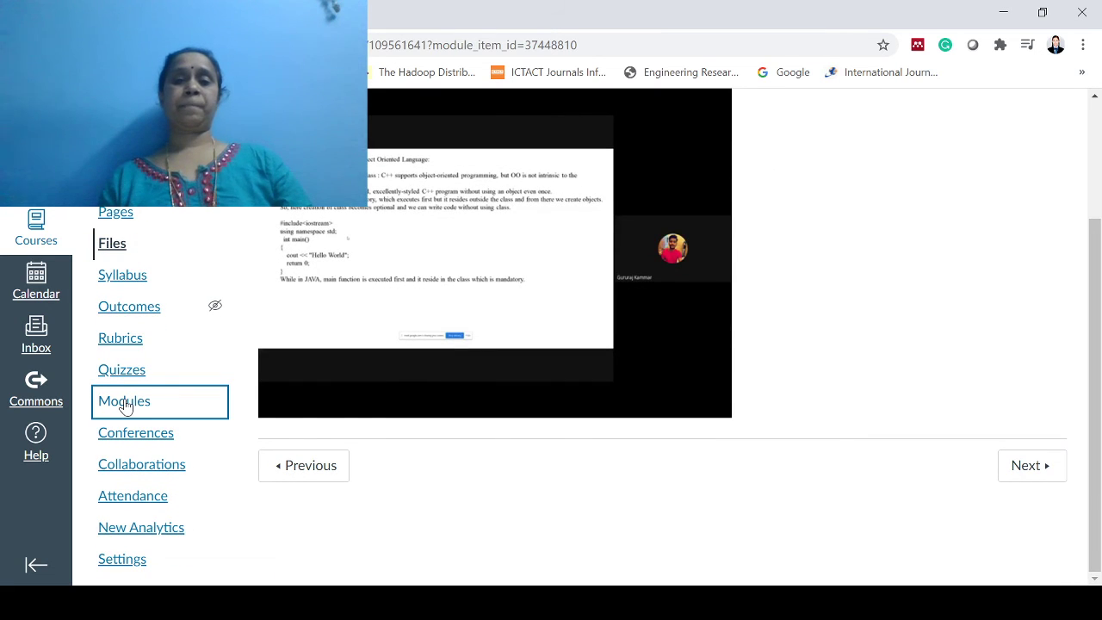
scroll(373, 410, down, 7)
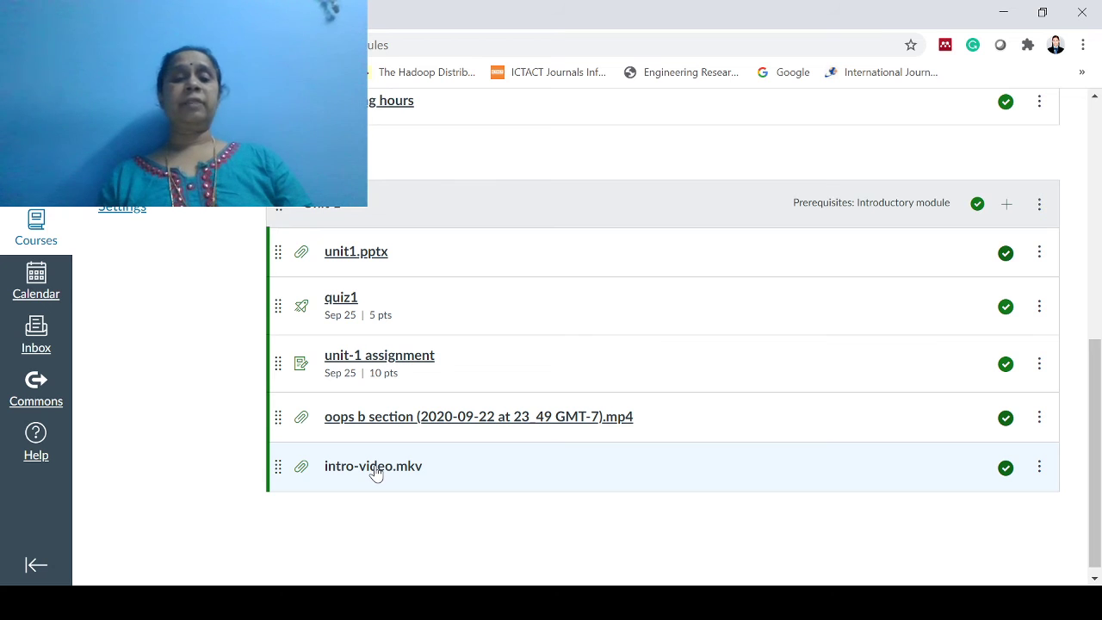
click(376, 469)
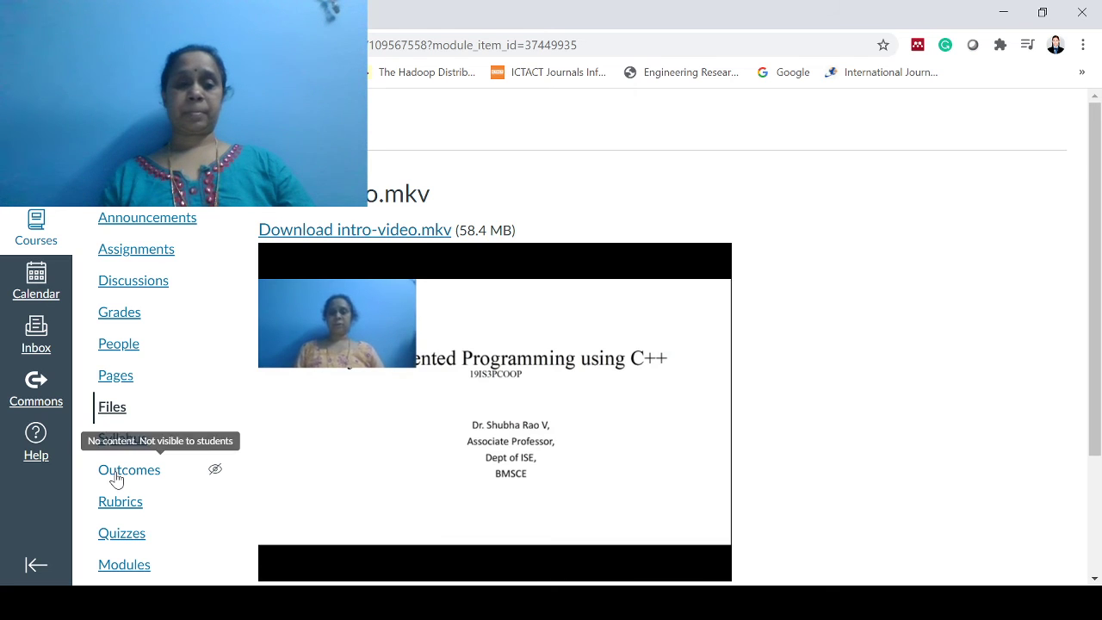
Leave the intro video for the modules list and review the Unit 1 and Introductory module contents again.
scroll(198, 472, down, 2)
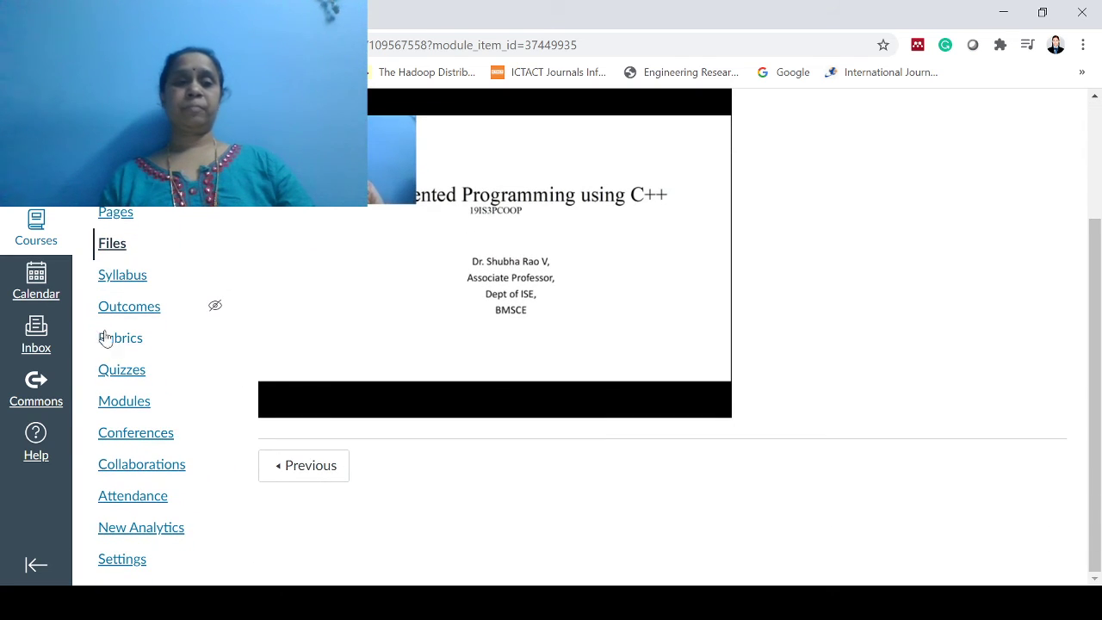
click(121, 402)
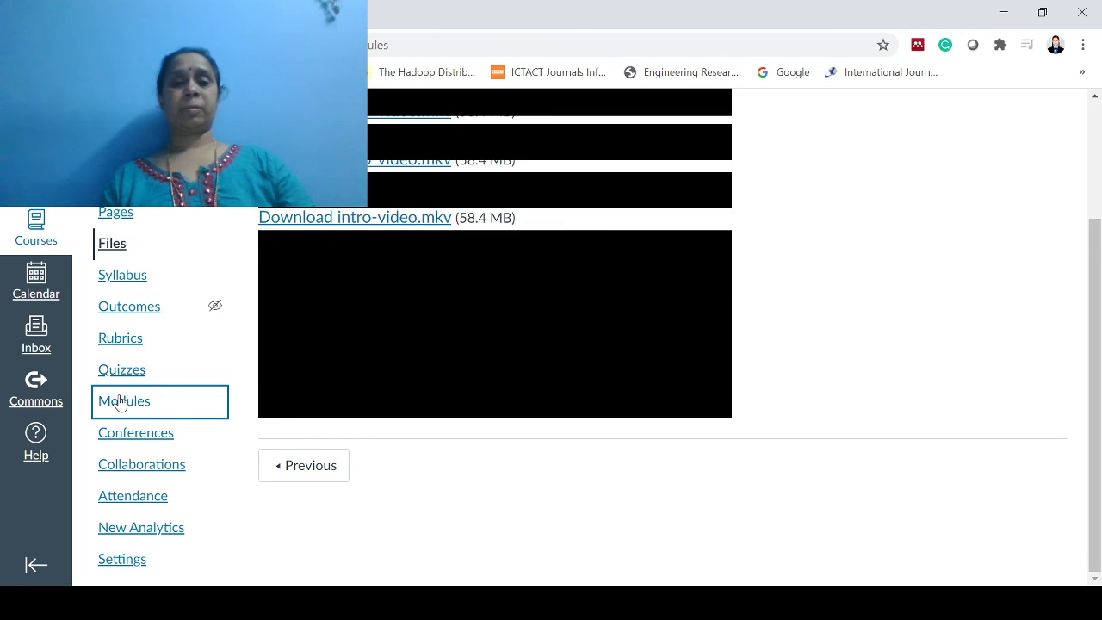
scroll(507, 327, down, 4)
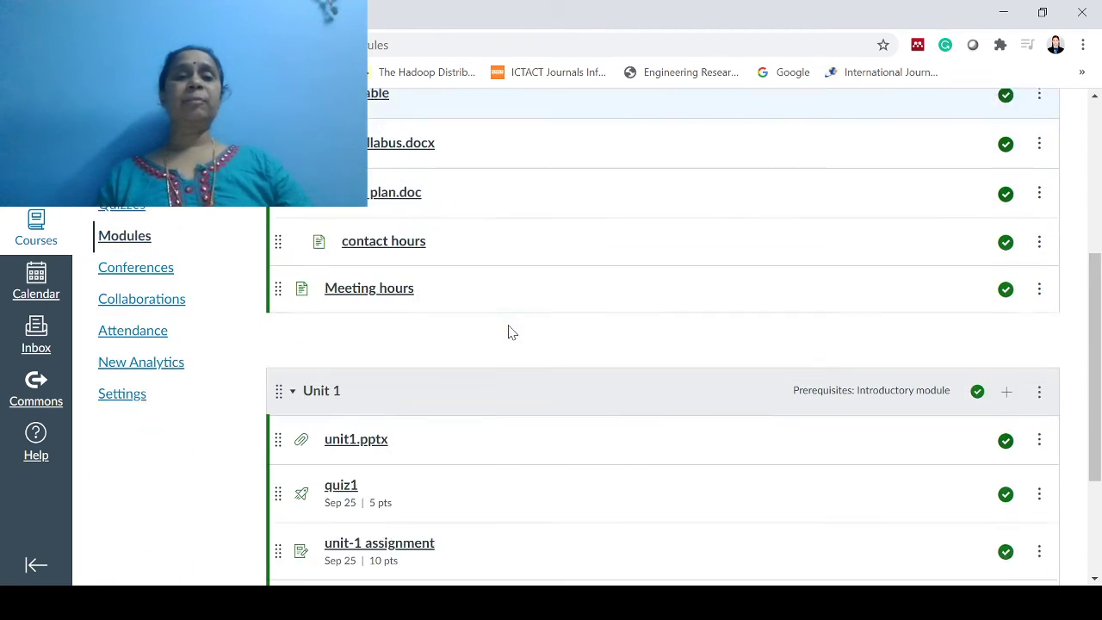
scroll(508, 333, down, 2)
scroll(508, 333, up, 3)
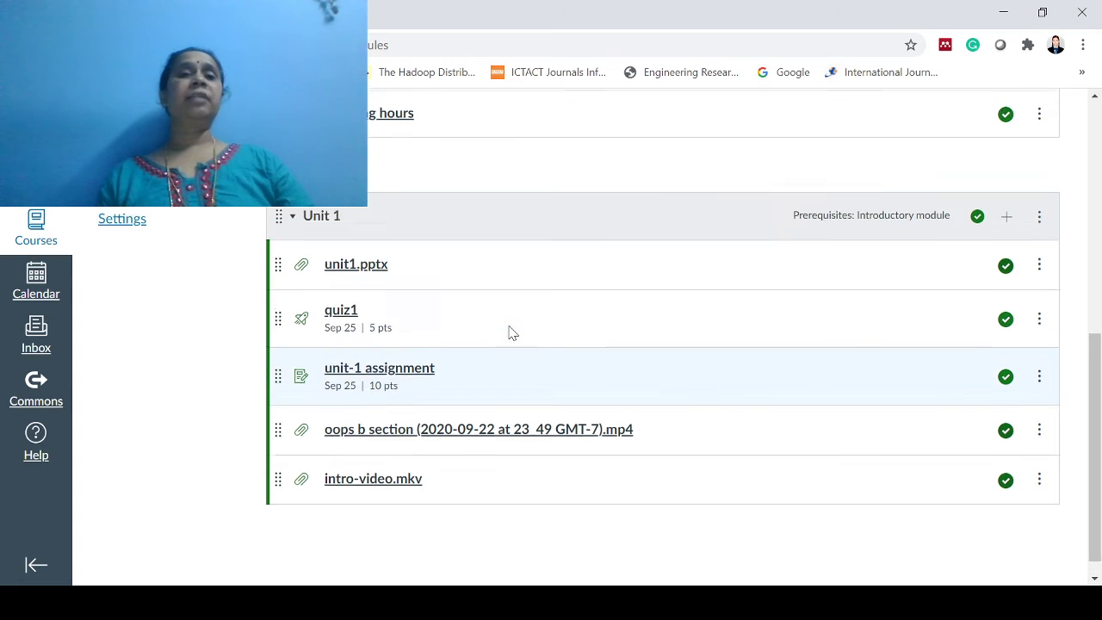
scroll(509, 333, up, 3)
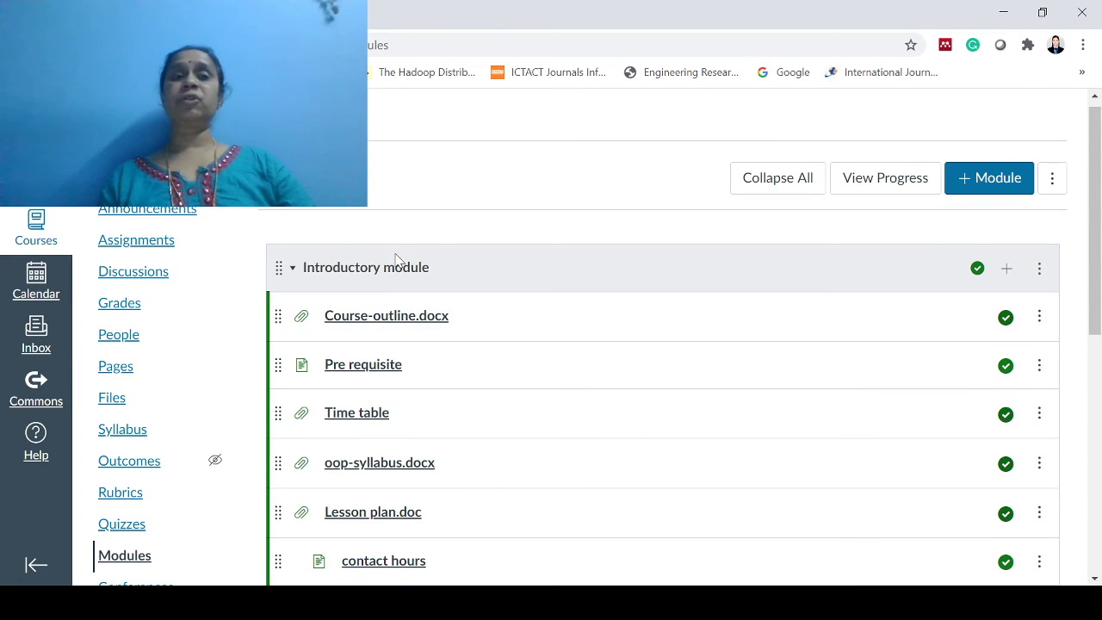
Open the course's People page and then its gradebook to view the students' scores for the quiz and assignments.
click(112, 343)
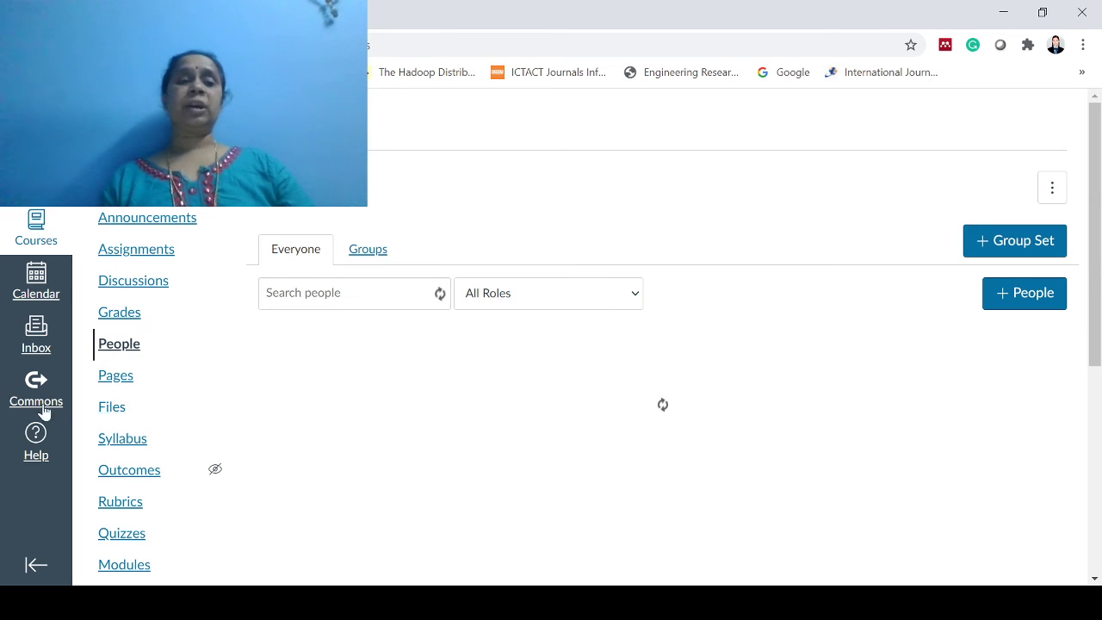
click(131, 320)
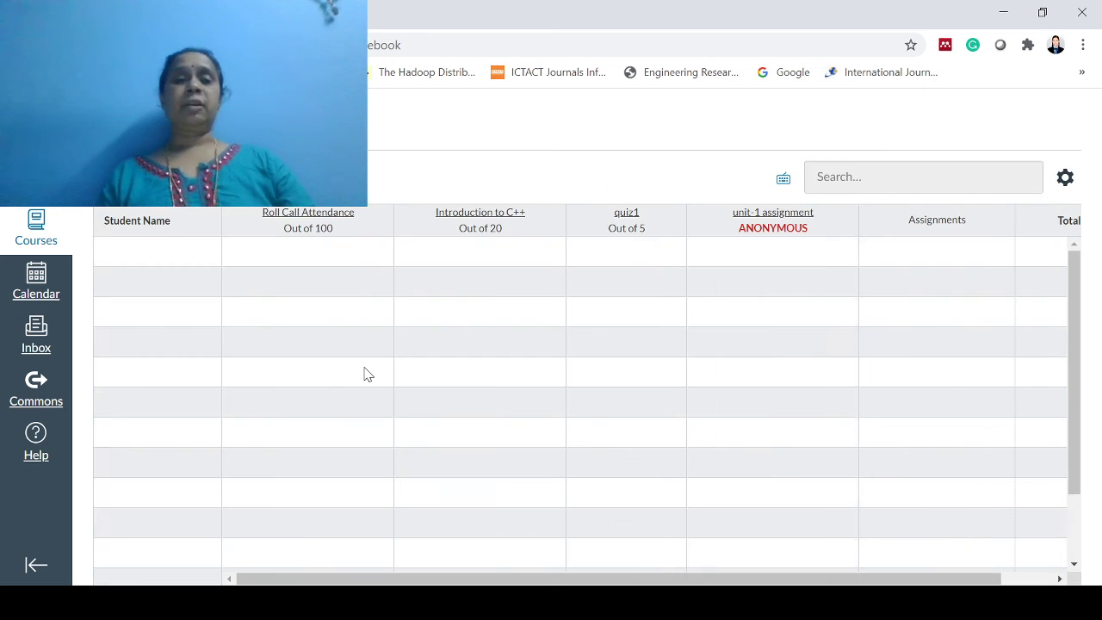
click(32, 230)
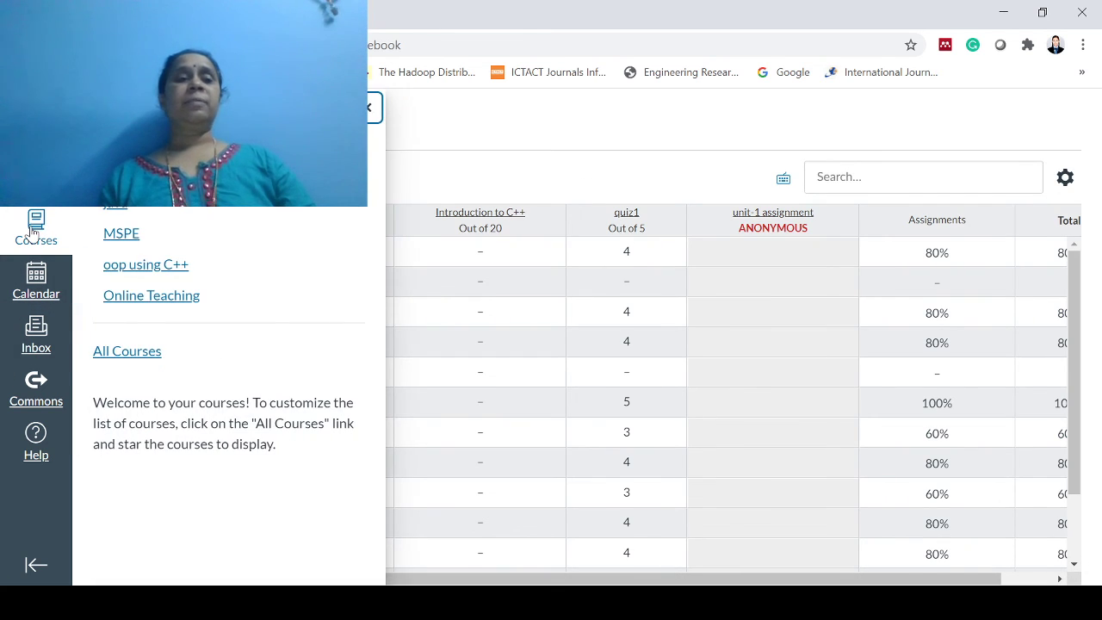
click(443, 216)
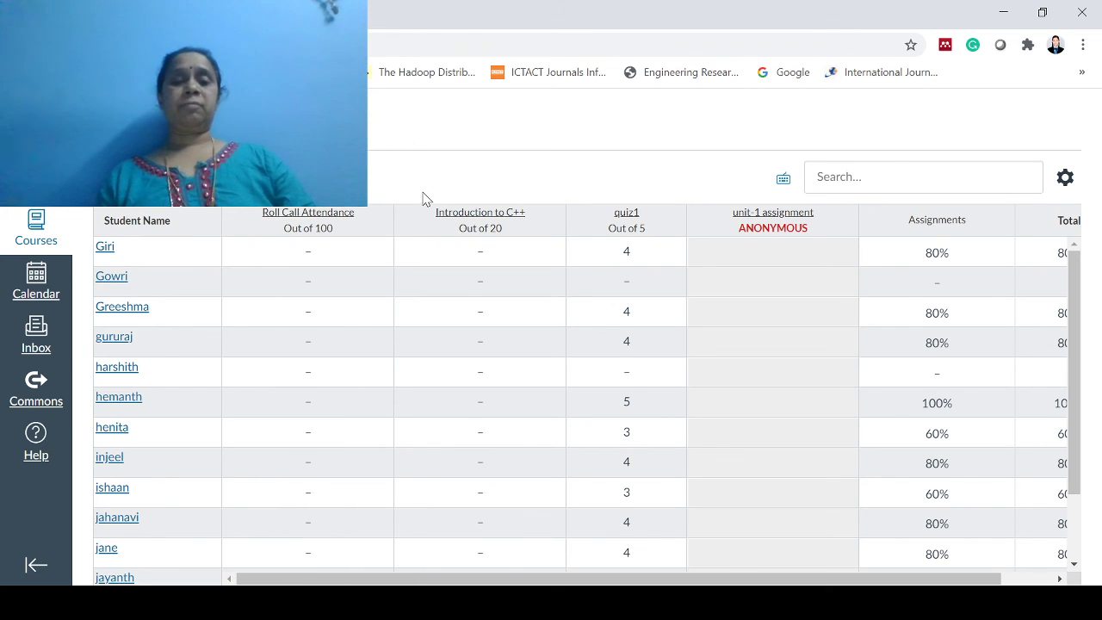
Return to the course home page and look over the Introductory module and Unit 1 items.
scroll(499, 365, down, 6)
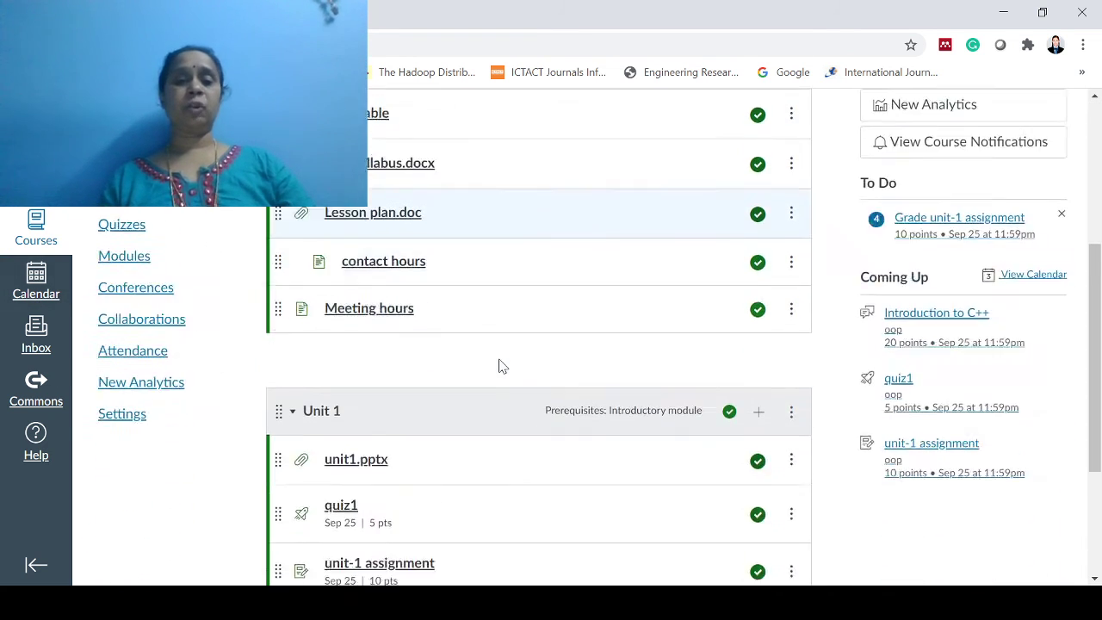
scroll(501, 366, up, 2)
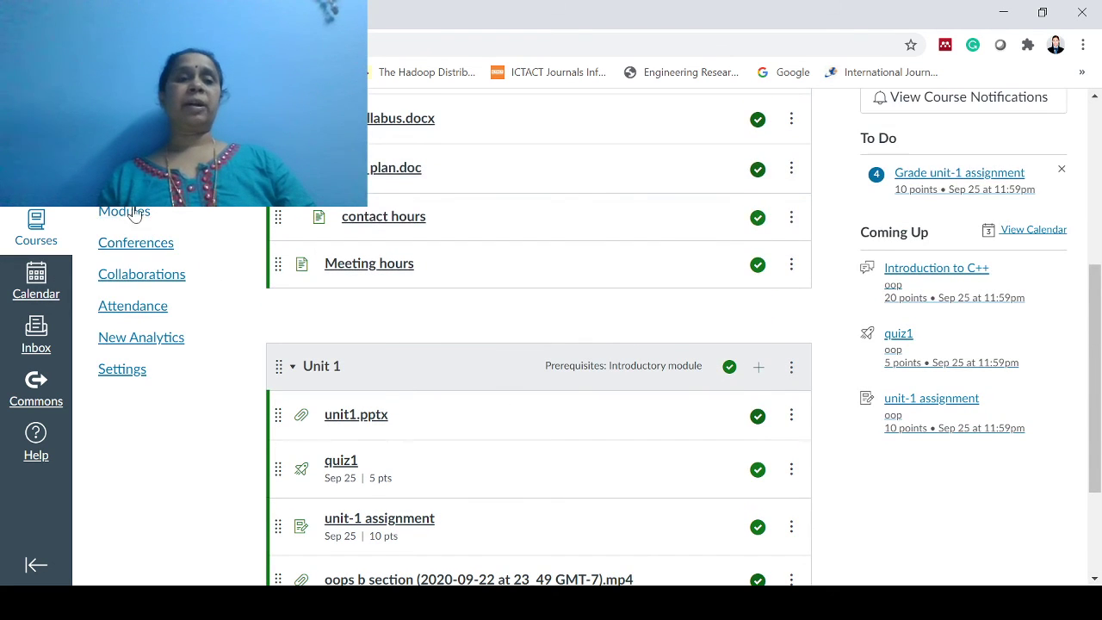
scroll(499, 367, up, 2)
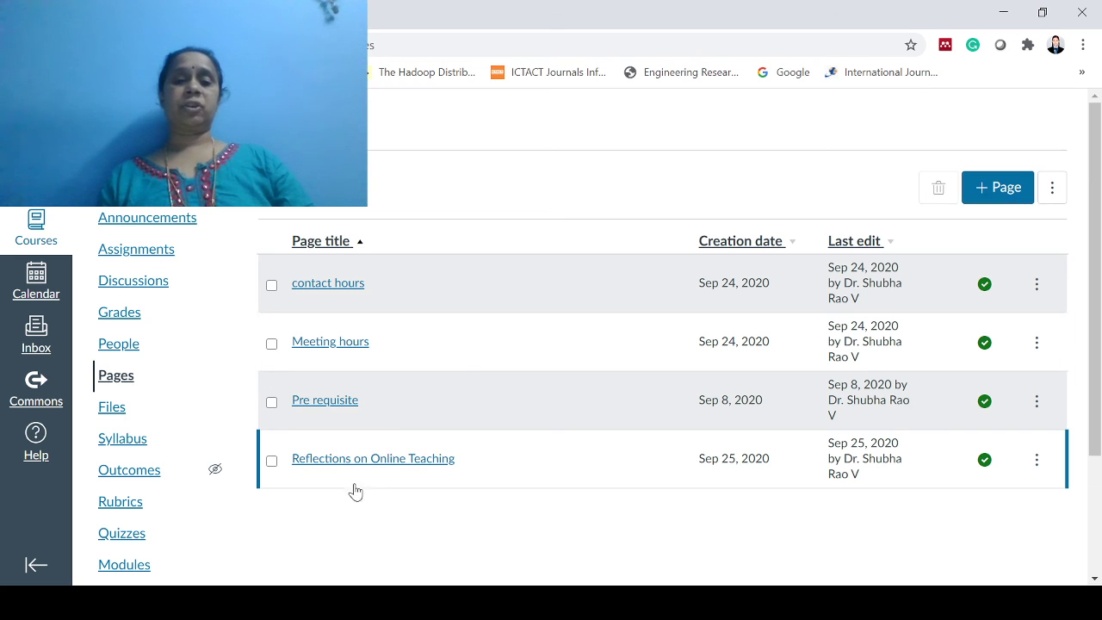
Open the Reflections on Online Teaching page from the course's page list and read it through.
click(362, 472)
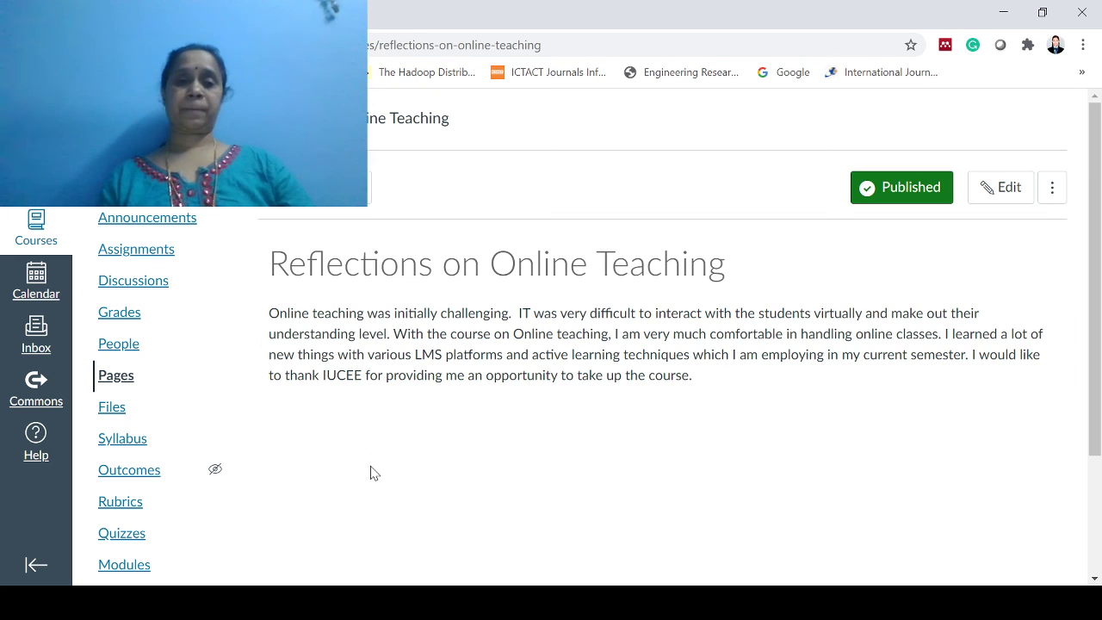
scroll(377, 470, down, 2)
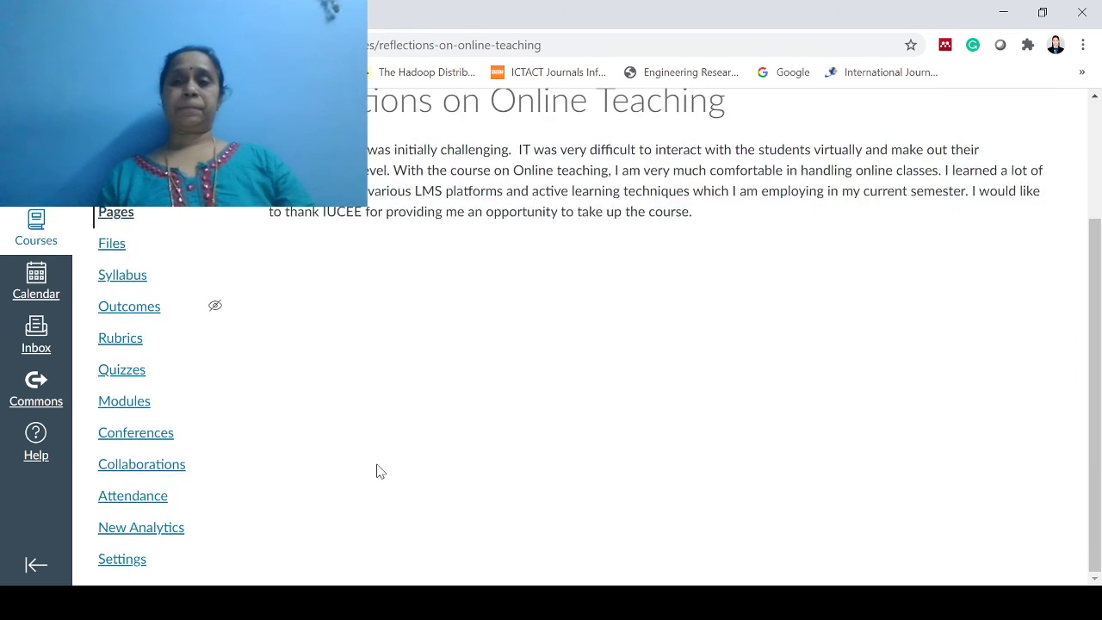
scroll(379, 470, up, 2)
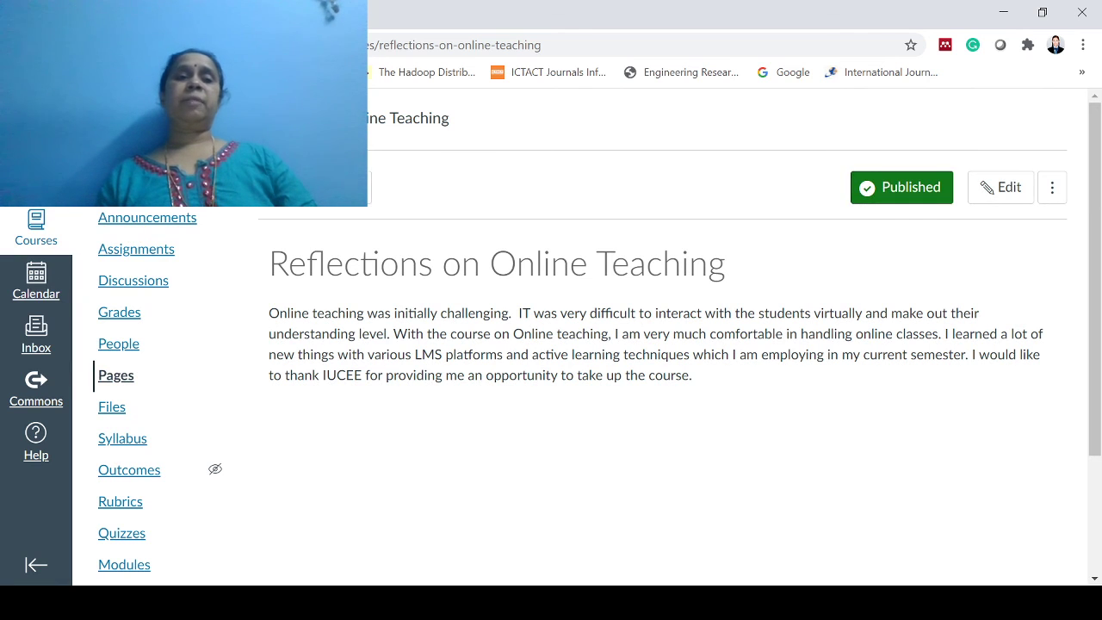
Leave the reflections page for the course home page and review the contents of the Introductory module and Unit 1 once more.
click(113, 186)
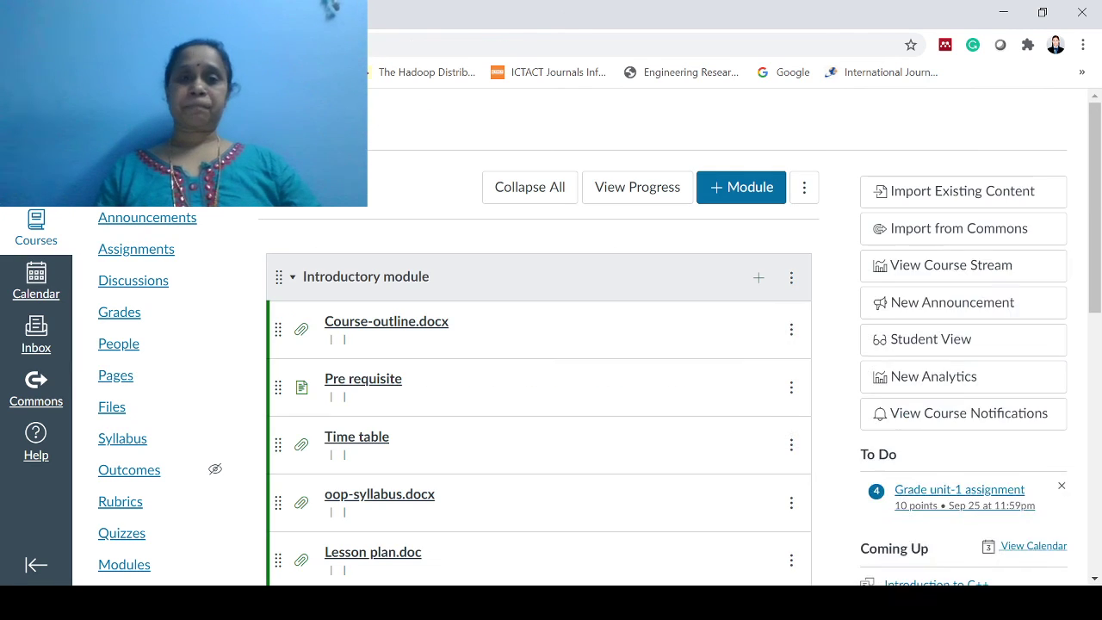
scroll(547, 272, down, 5)
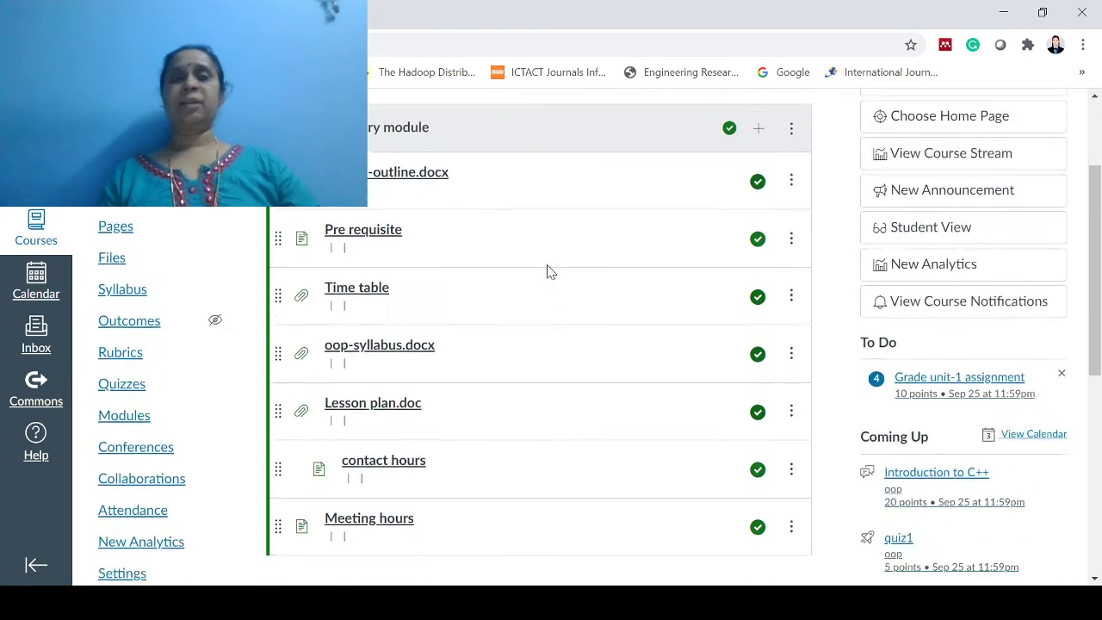
scroll(548, 272, down, 2)
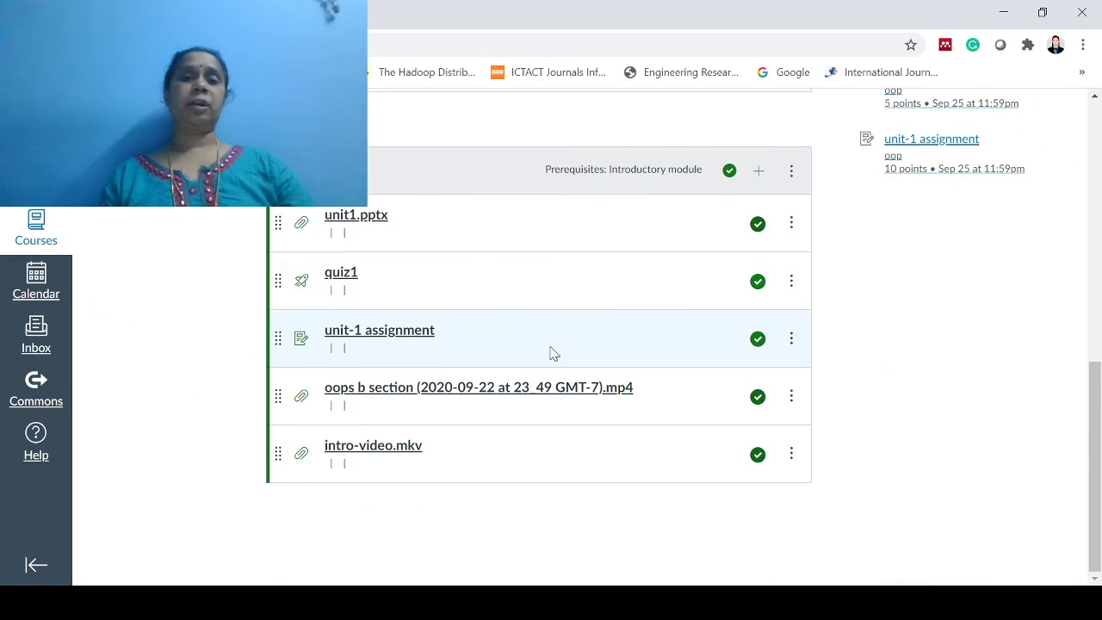
scroll(551, 352, up, 6)
scroll(551, 352, up, 2)
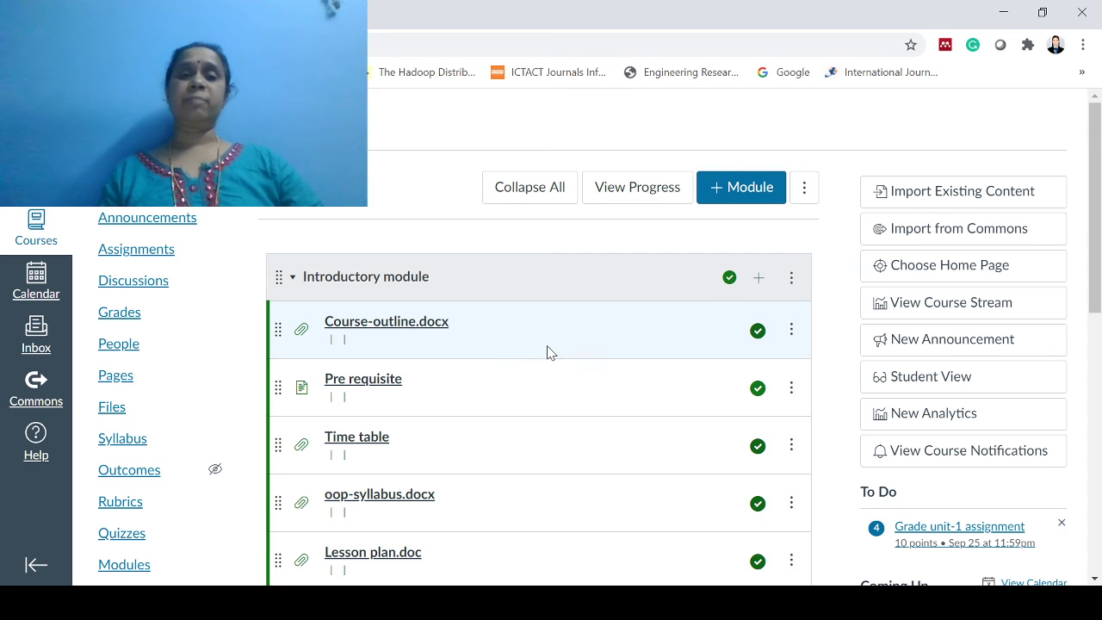
scroll(546, 352, down, 3)
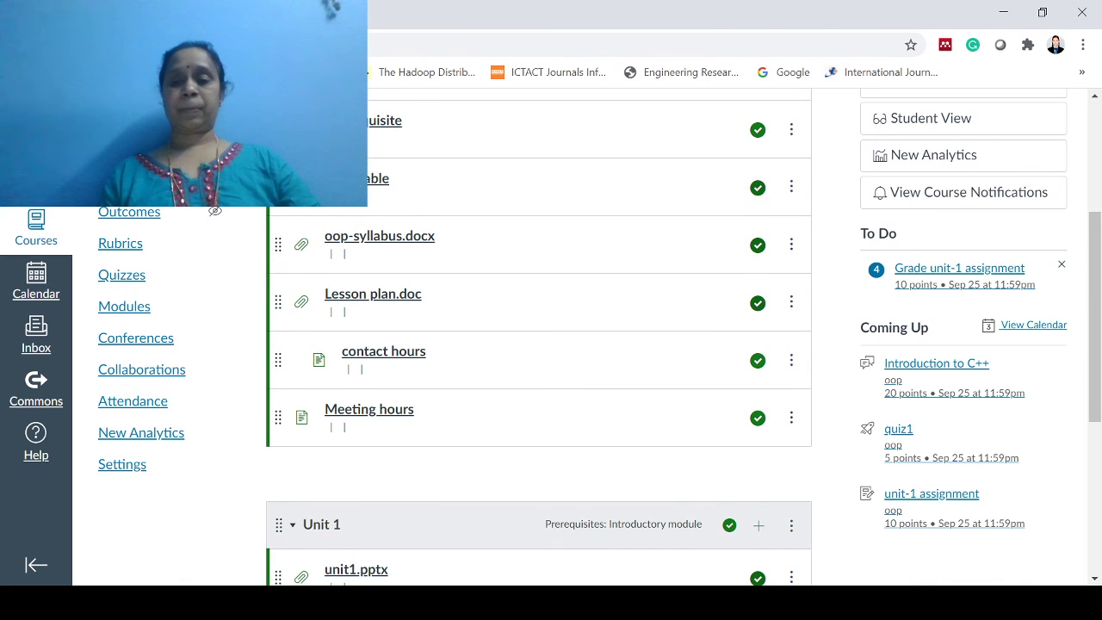